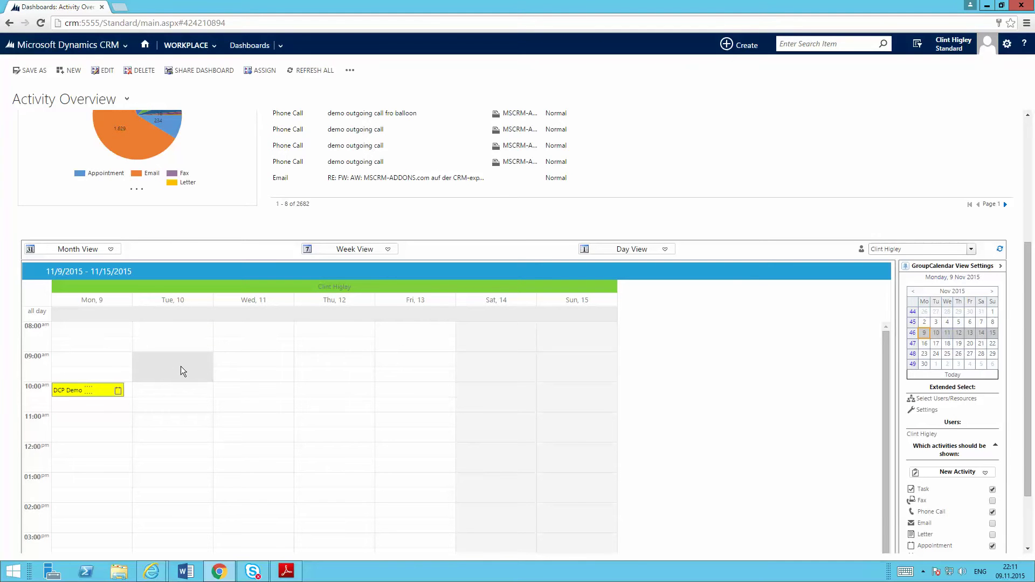
# - Open the Some Bikes & Computers quote and start Create Document with 'Let me decide every step'
pyautogui.scroll(3, 181, 370)
pyautogui.scroll(1, 180, 366)
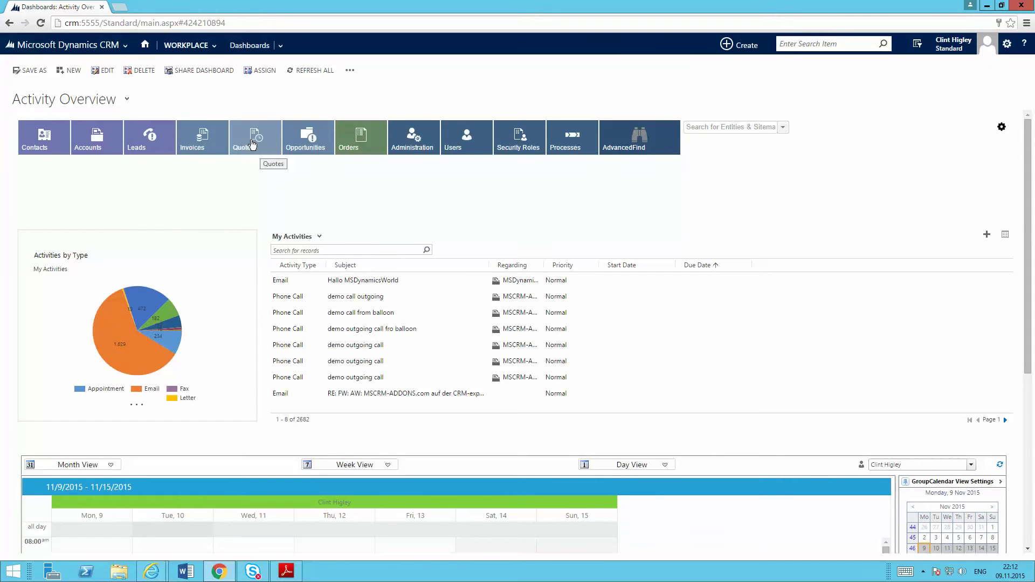
pyautogui.click(252, 143)
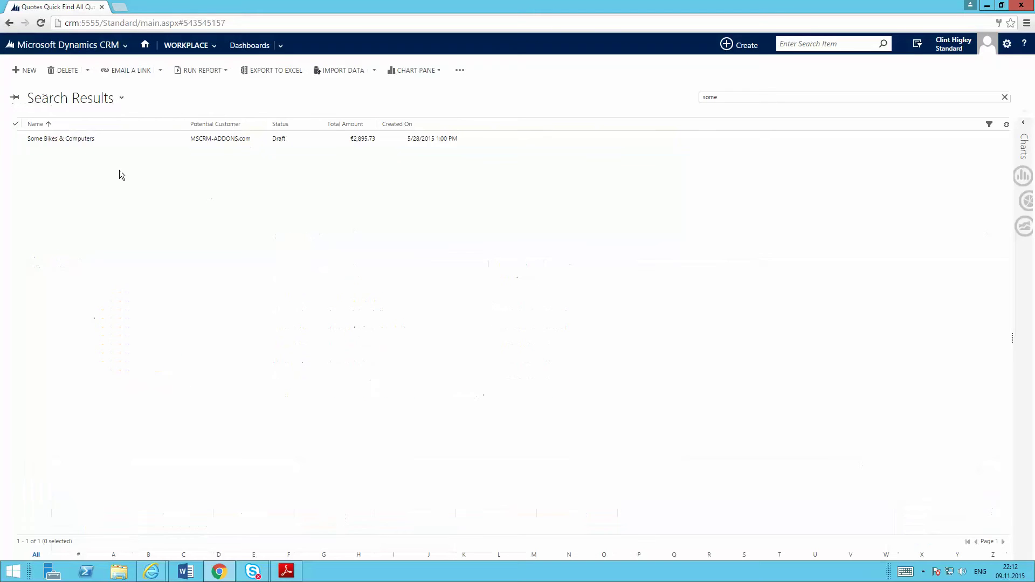
pyautogui.click(70, 139)
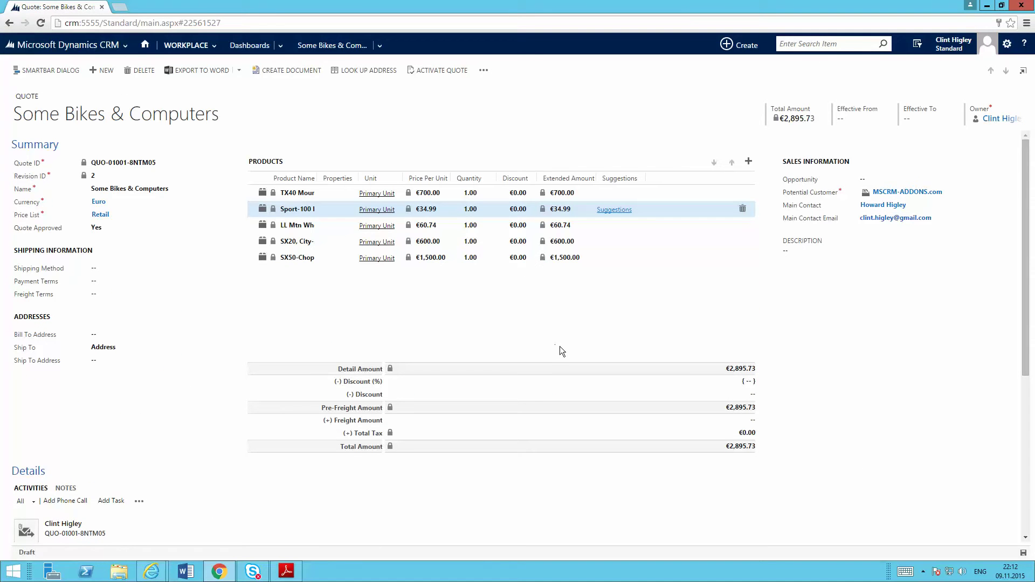
pyautogui.click(280, 72)
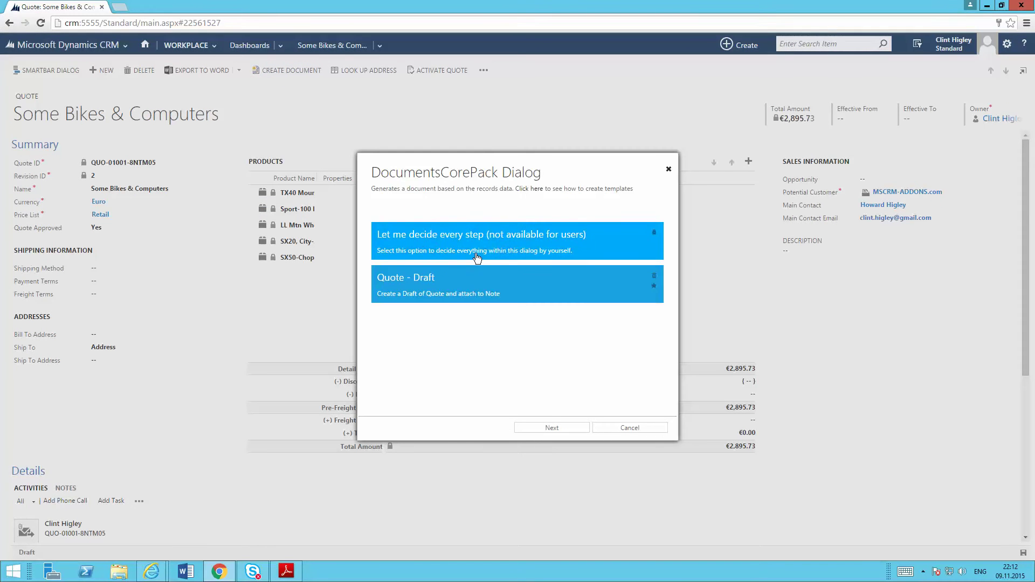
pyautogui.click(434, 239)
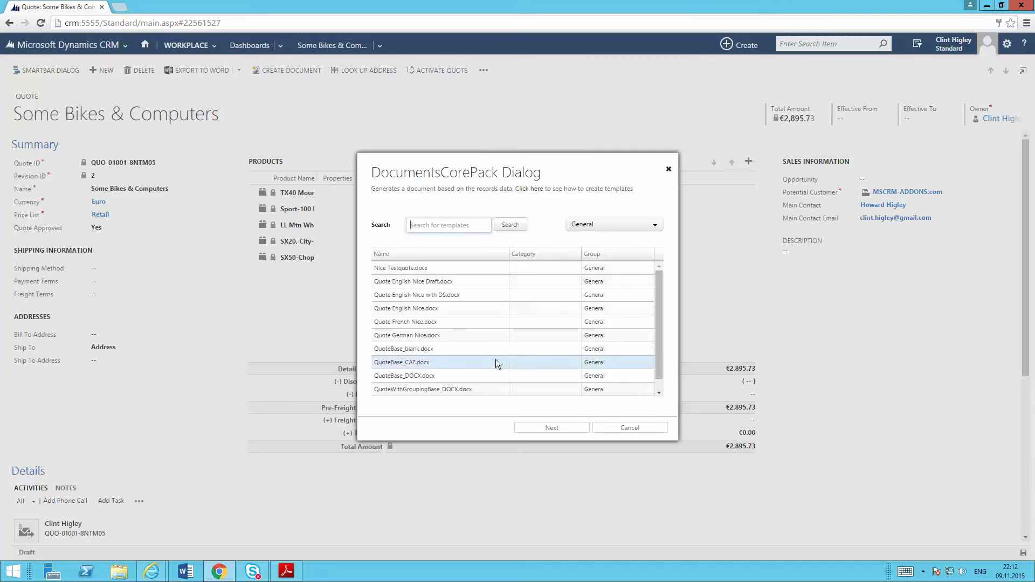
# - Choose Quote English Nice.docx, keep pdf as the file type, and set Update Quote to run
pyautogui.click(415, 310)
pyautogui.click(551, 428)
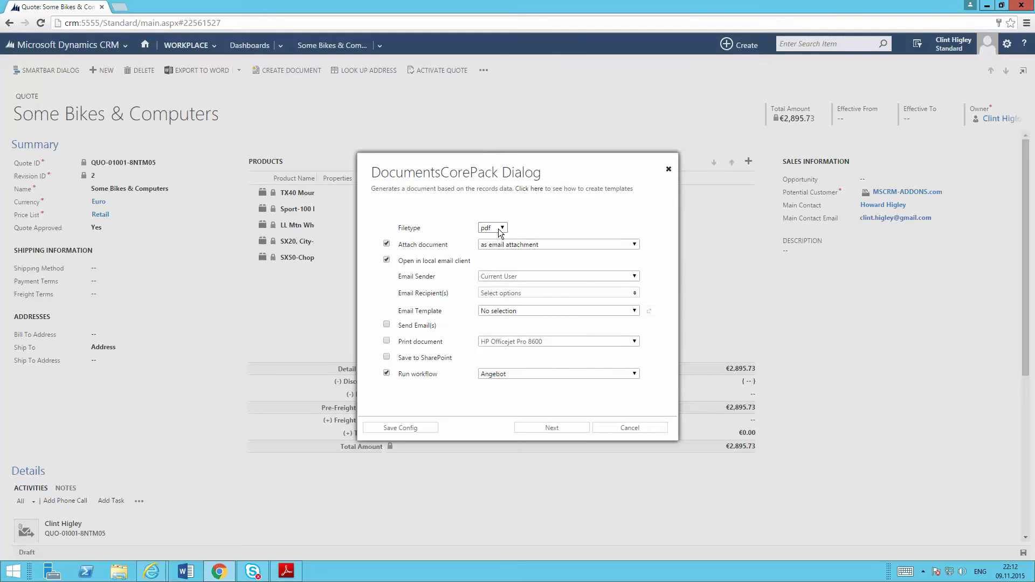
pyautogui.click(502, 229)
pyautogui.click(503, 231)
pyautogui.click(515, 376)
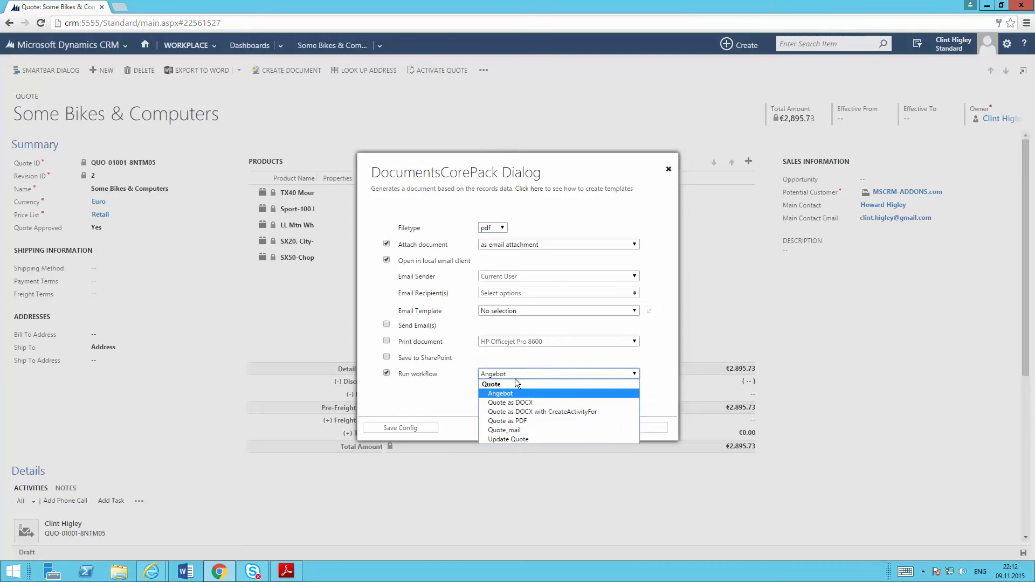
pyautogui.click(517, 438)
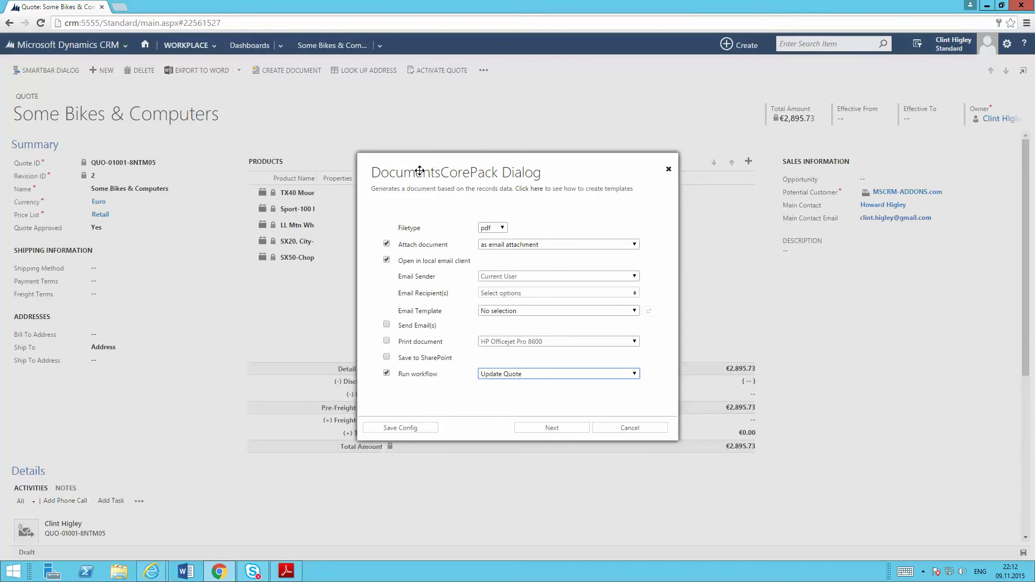
# - Generate the QUO-01001-8NTM05 quote PDF, check its preview, and finish to download the .eml file
pyautogui.click(552, 428)
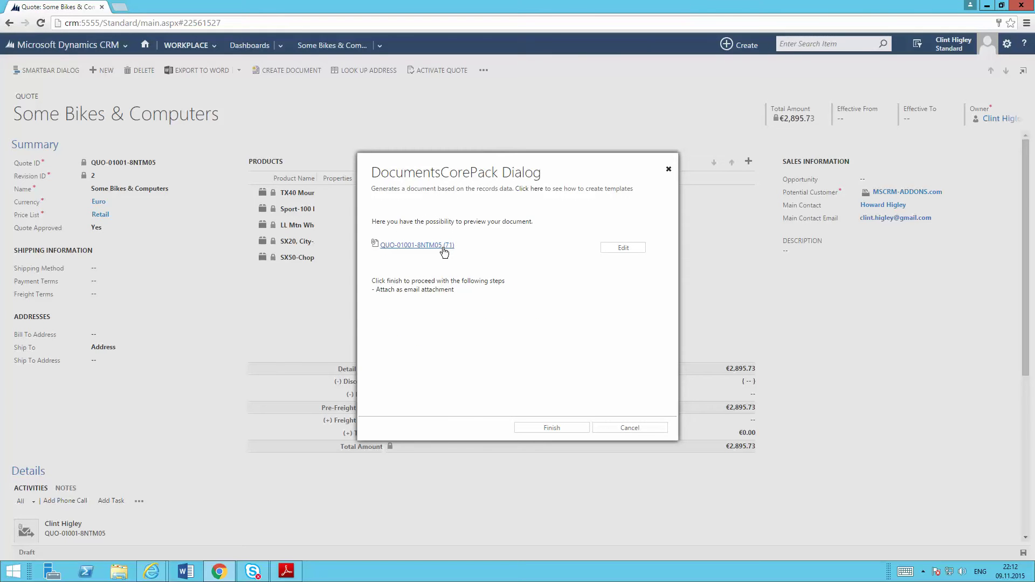
pyautogui.click(443, 248)
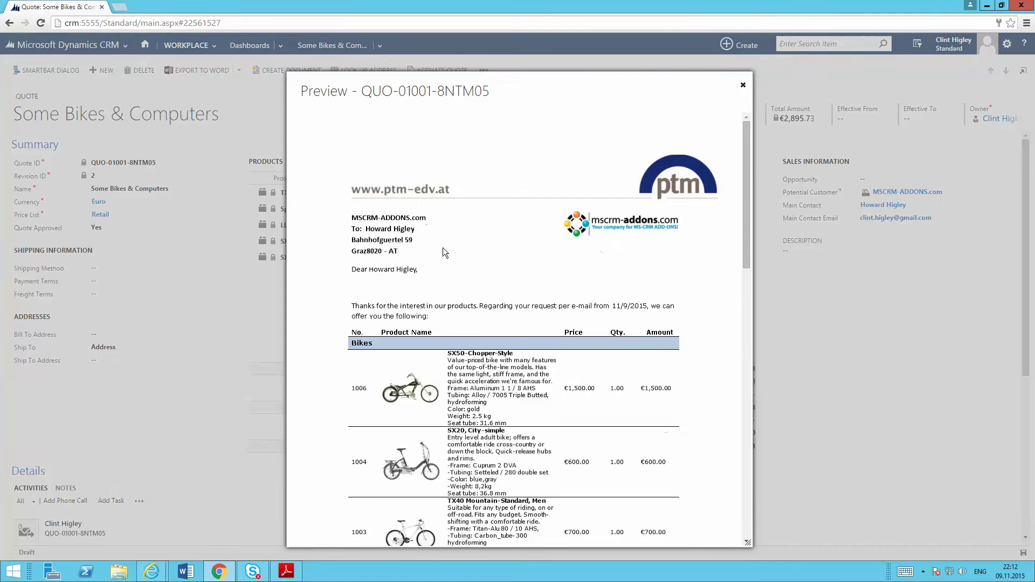
pyautogui.click(744, 86)
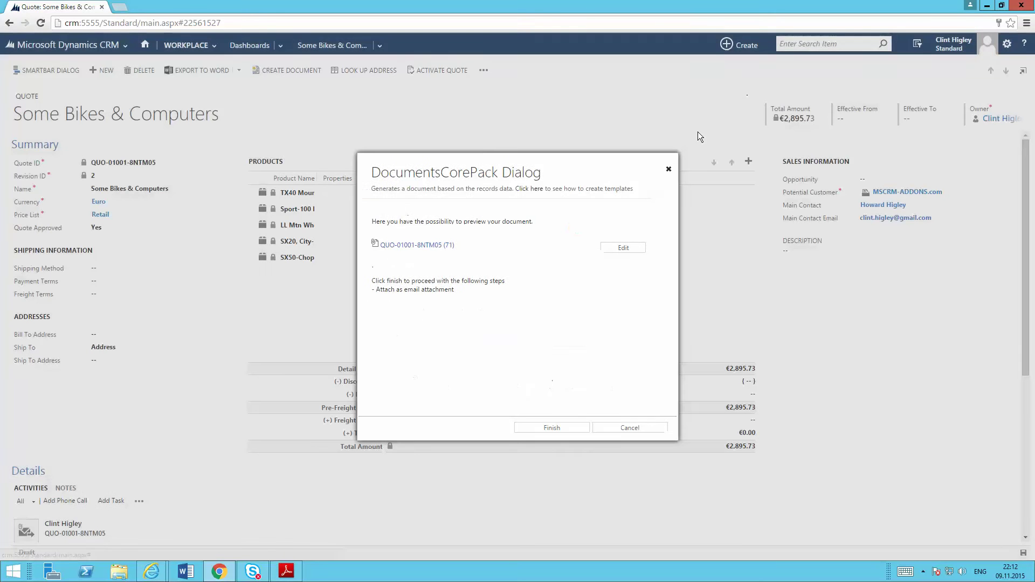
pyautogui.click(551, 429)
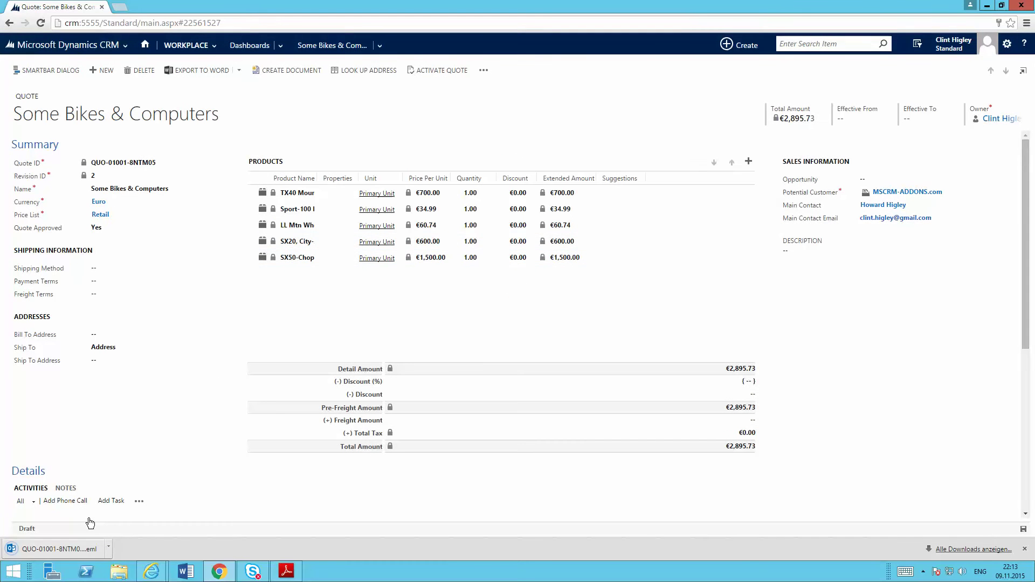
pyautogui.click(63, 553)
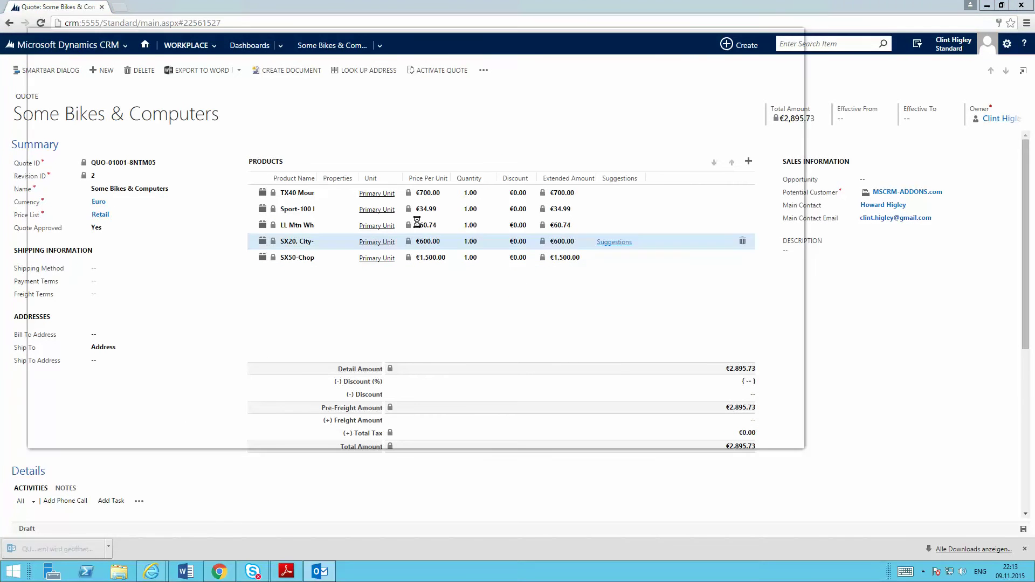
pyautogui.moveTo(401, 41); pyautogui.dragTo(494, 43)
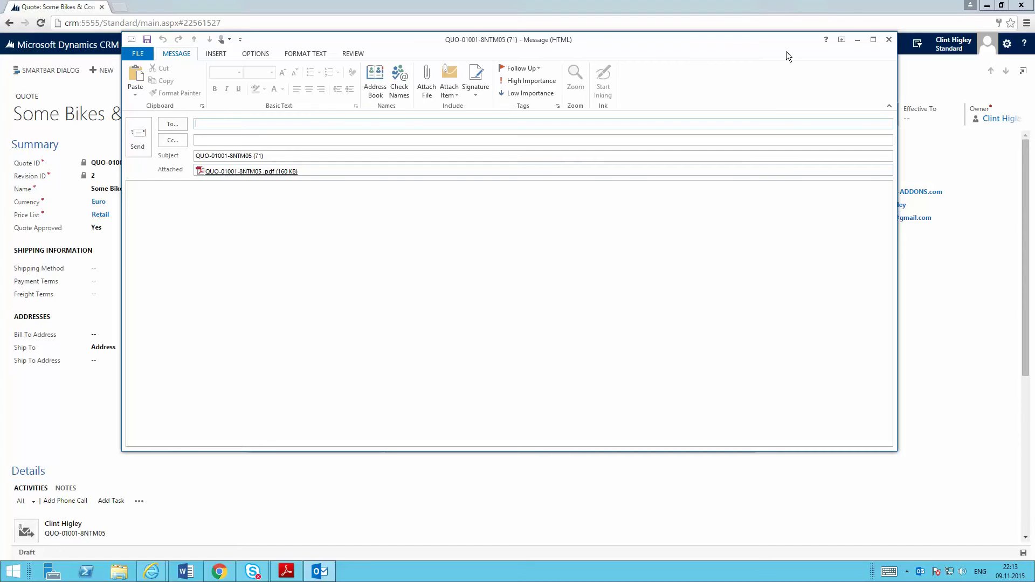
pyautogui.click(889, 40)
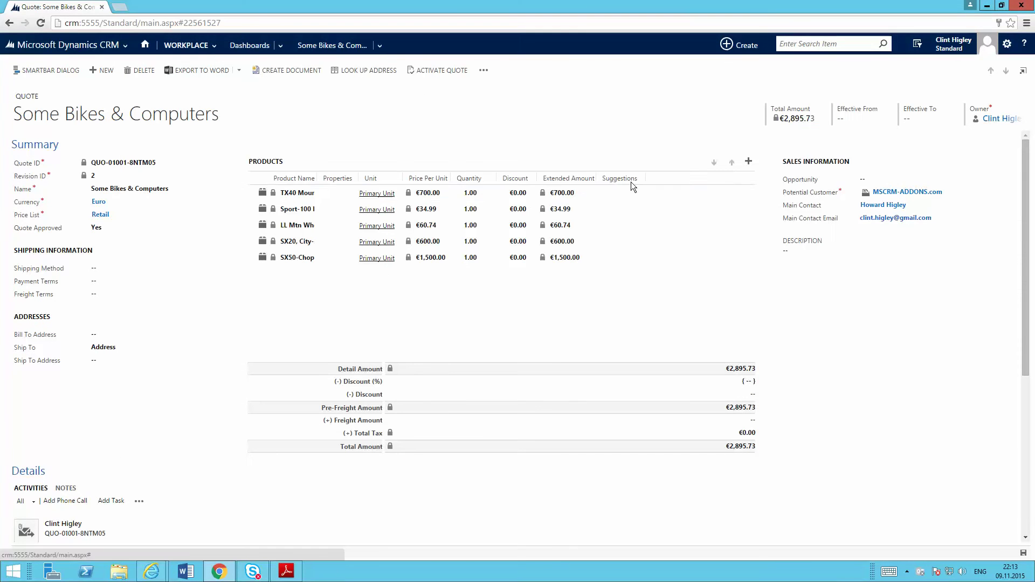
pyautogui.moveTo(156, 578)
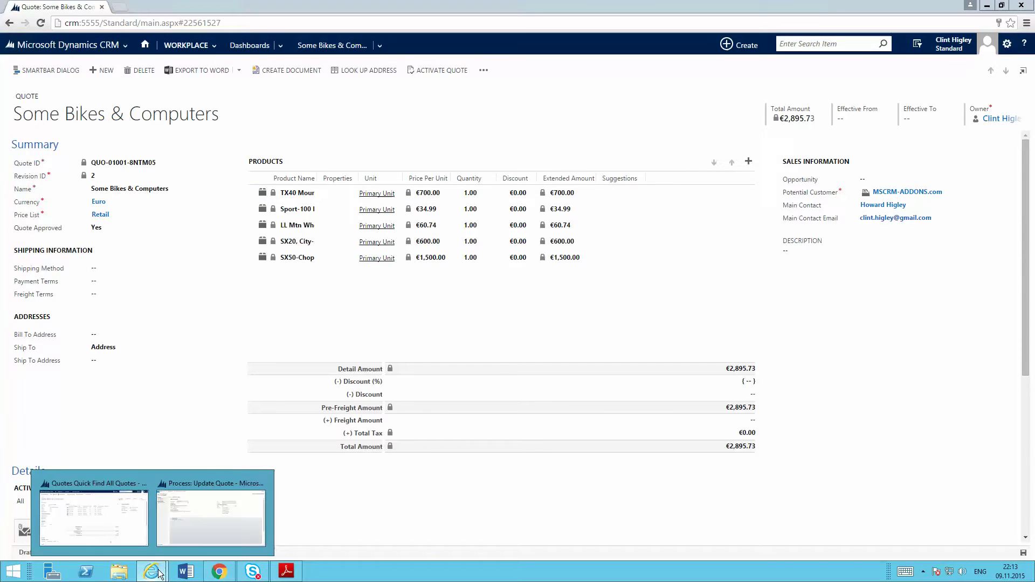
# - Inspect the Setup Phone Call step properties in the Update Quote process, then return to the quote
pyautogui.click(209, 522)
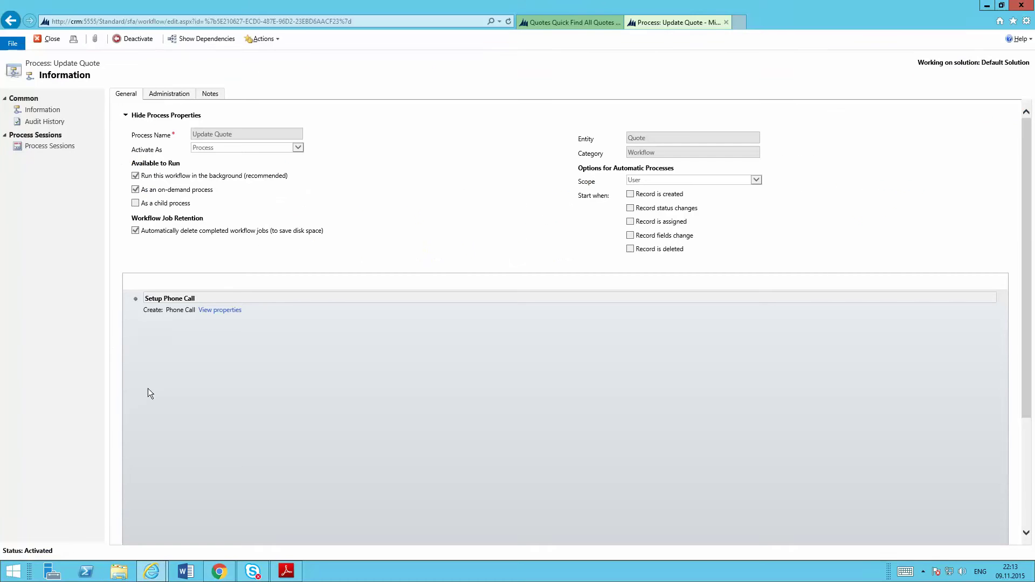
pyautogui.click(209, 312)
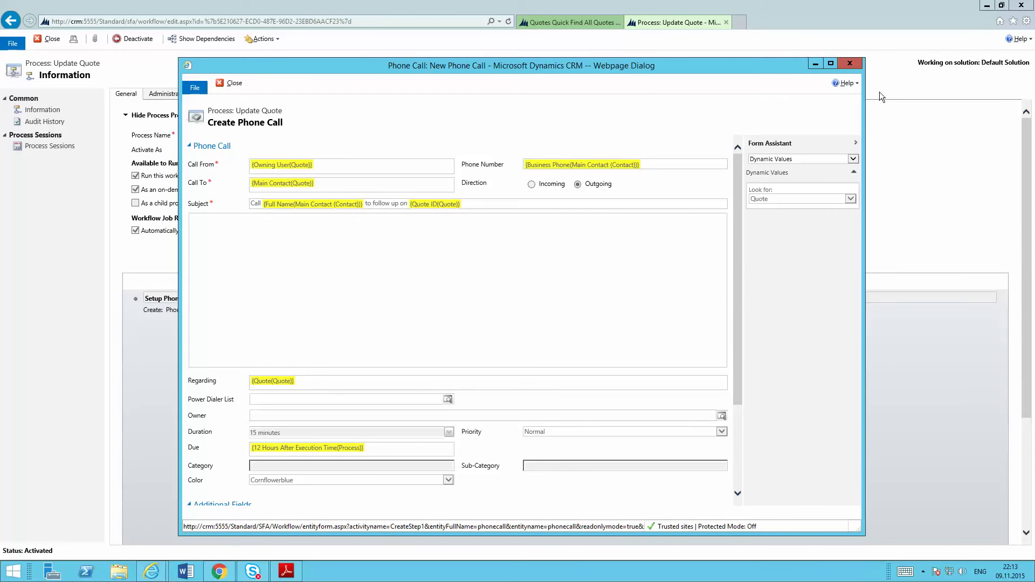
pyautogui.click(849, 63)
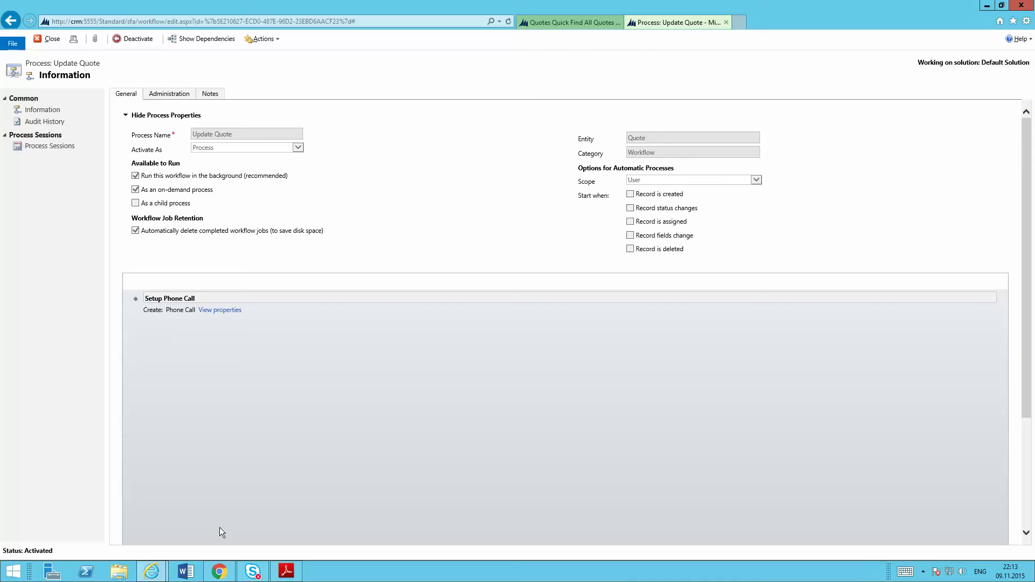
pyautogui.click(219, 571)
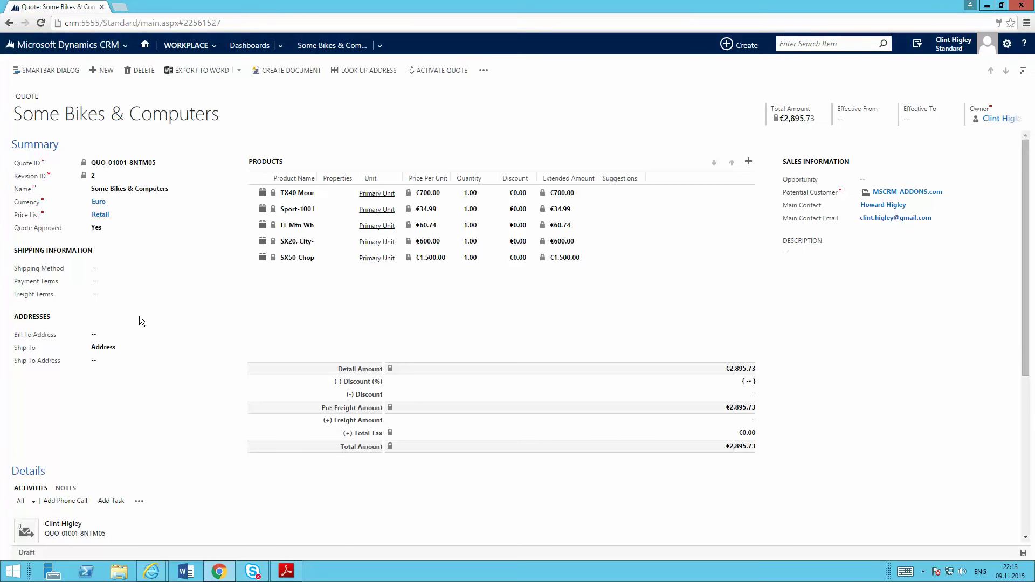
# - On the Activity Overview calendar, move the follow-up call to 08:00 Tue 10, ending 08:30
pyautogui.click(145, 46)
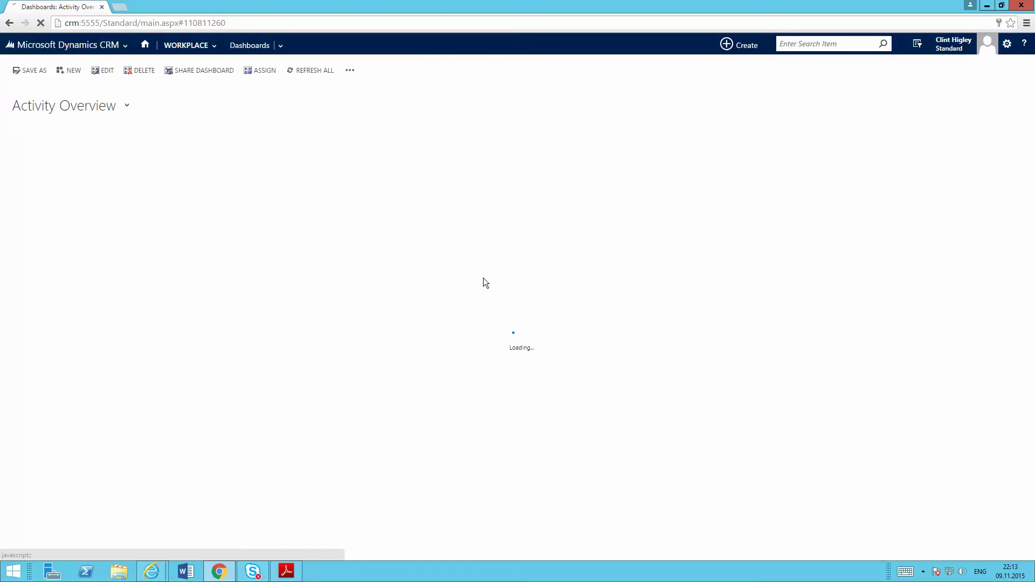
pyautogui.scroll(-5, 279, 321)
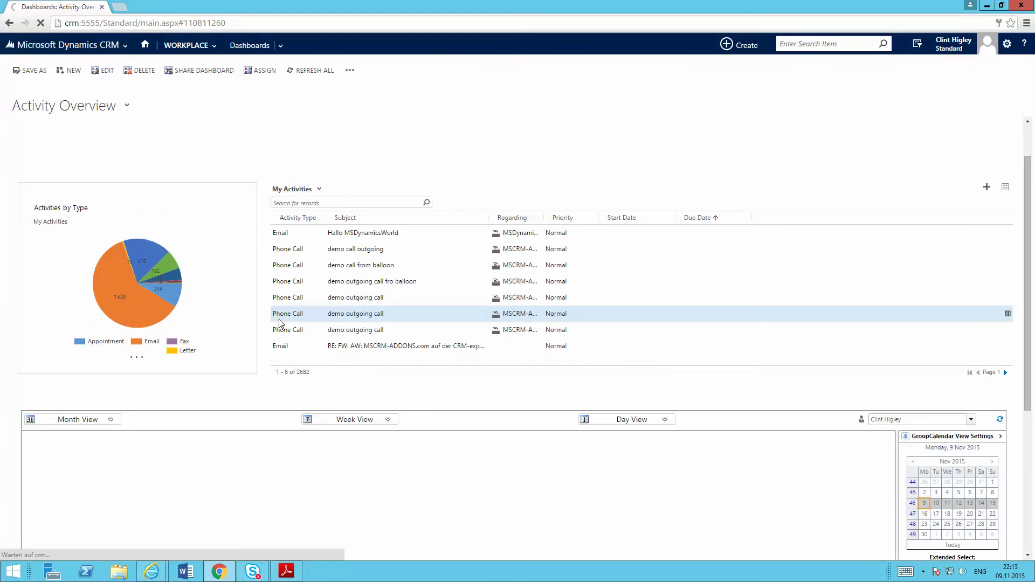
pyautogui.scroll(3, 195, 310)
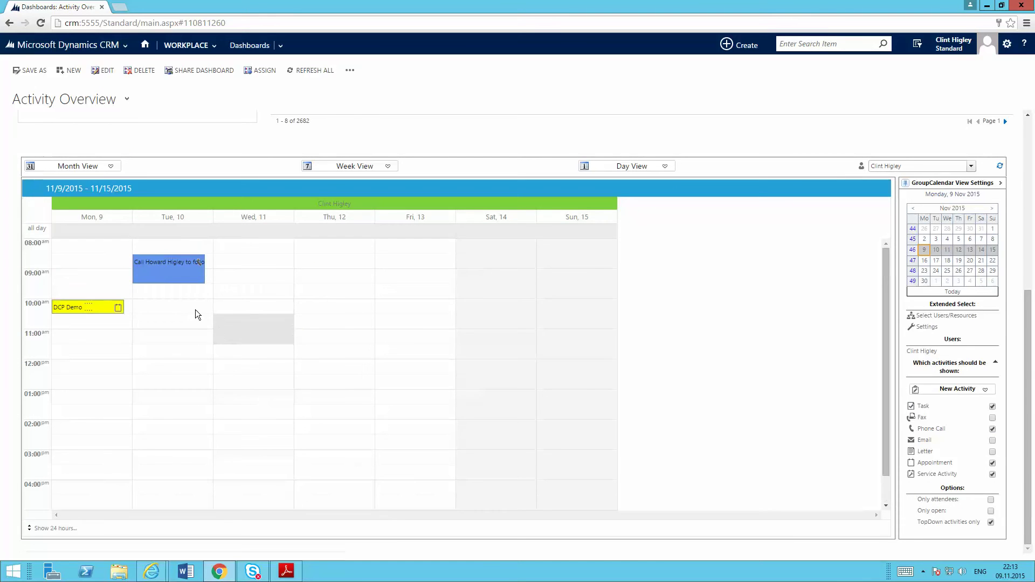
pyautogui.moveTo(167, 377)
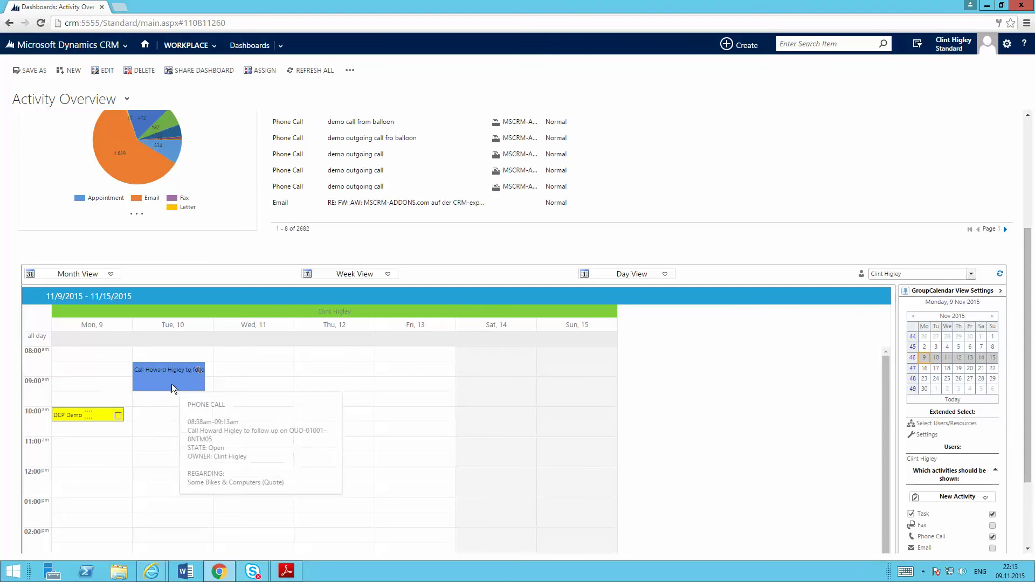
pyautogui.moveTo(172, 384); pyautogui.dragTo(179, 366)
pyautogui.scroll(-2, 167, 378)
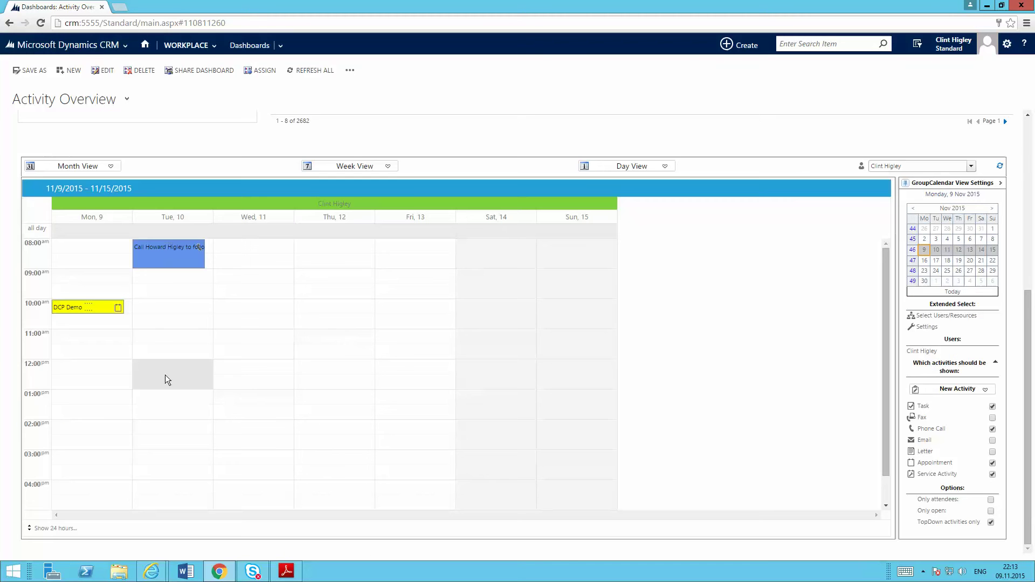
pyautogui.moveTo(169, 265); pyautogui.dragTo(171, 253)
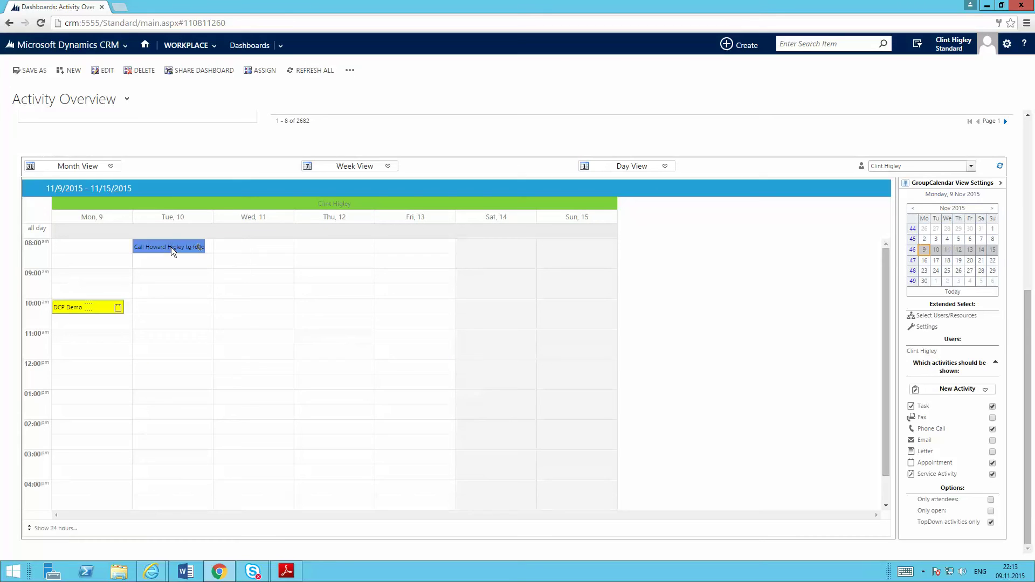
# - Delete the follow-up call appointment and scroll back to the top of the dashboard
pyautogui.rightClick(173, 249)
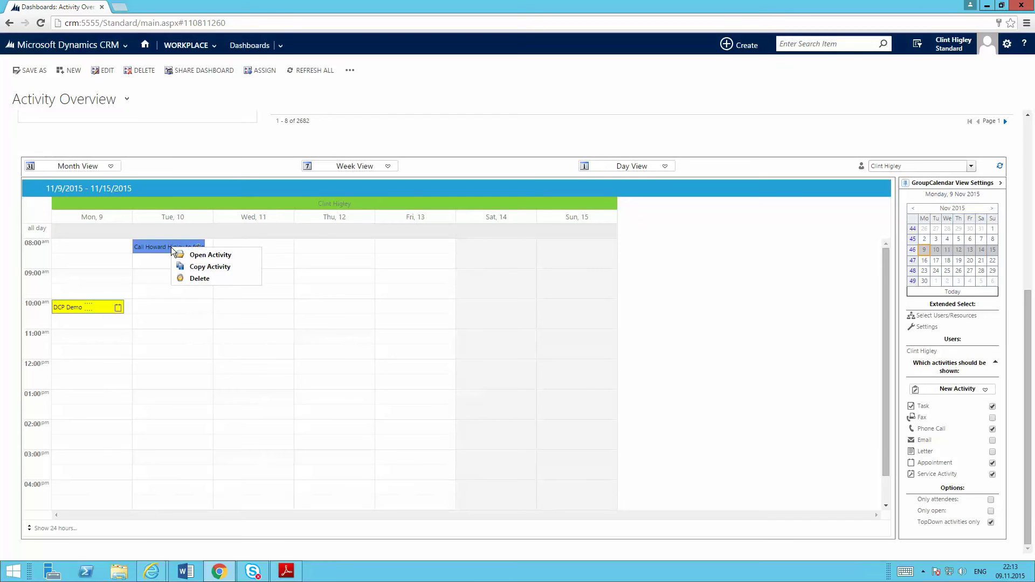
pyautogui.click(198, 278)
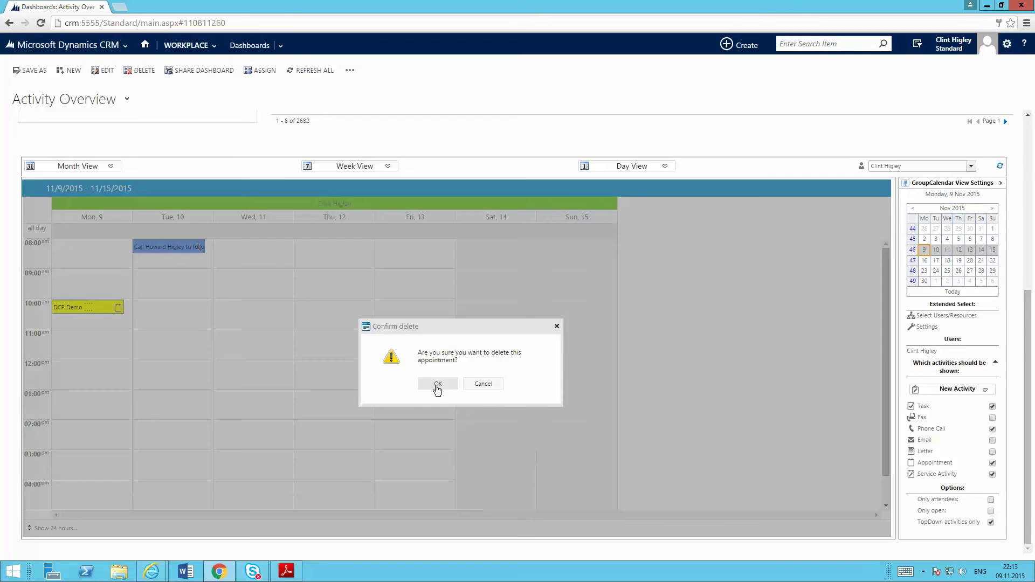
pyautogui.click(437, 384)
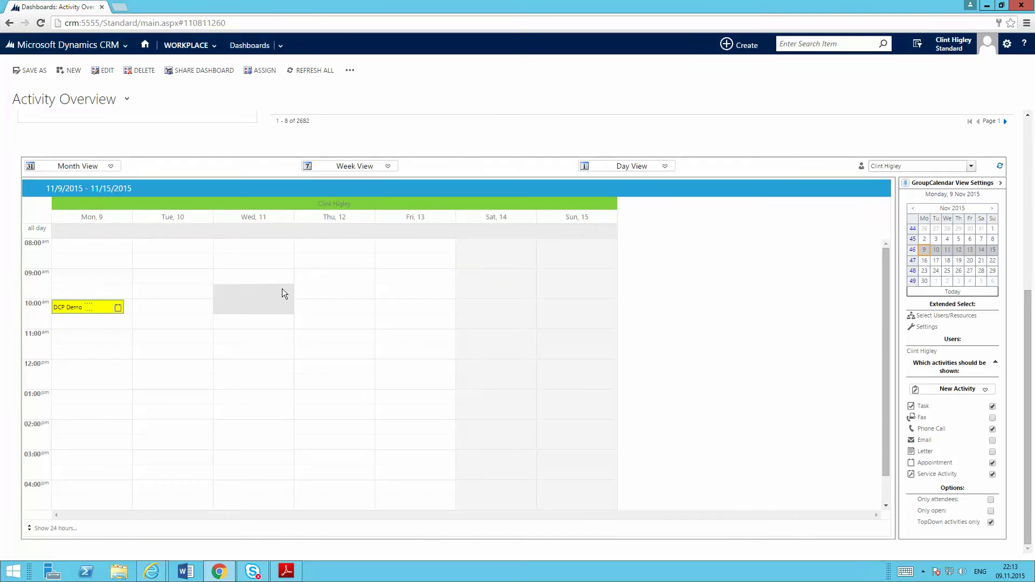
pyautogui.scroll(5, 282, 291)
pyautogui.scroll(1, 283, 291)
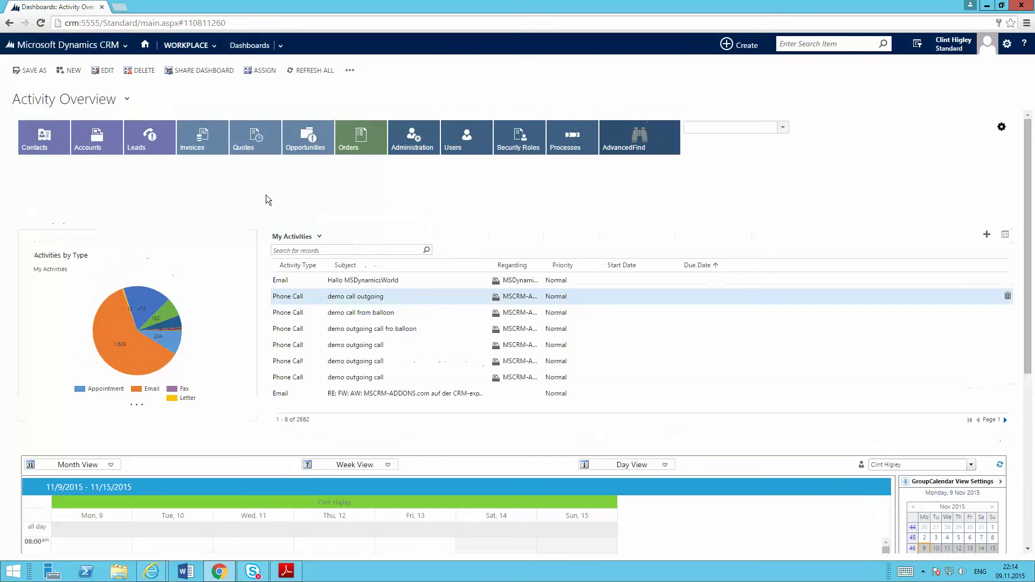
# - Reopen the Some Bikes & Computers quote and start a step-by-step document from Quote English Nice.docx
pyautogui.click(243, 141)
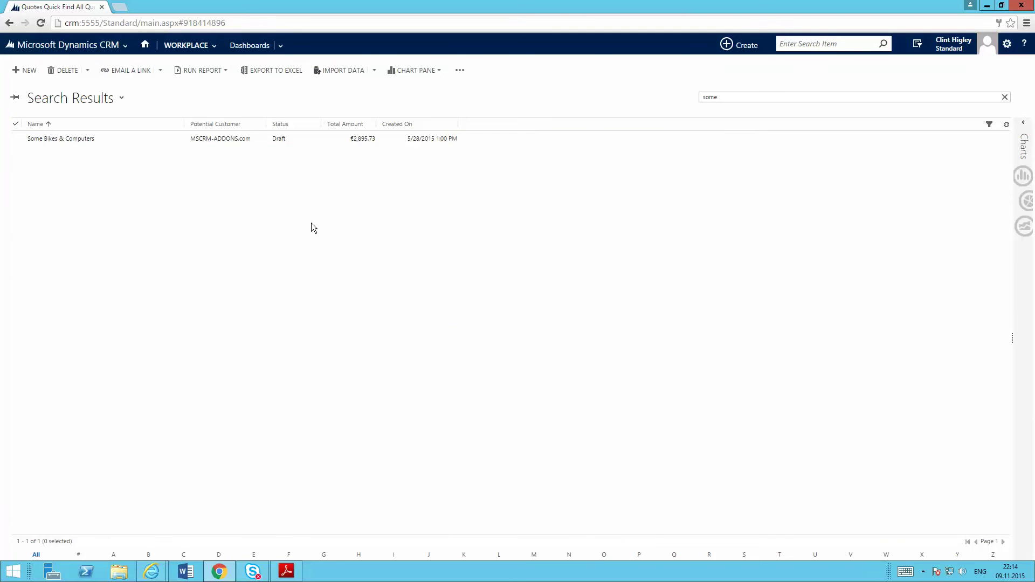
pyautogui.click(60, 140)
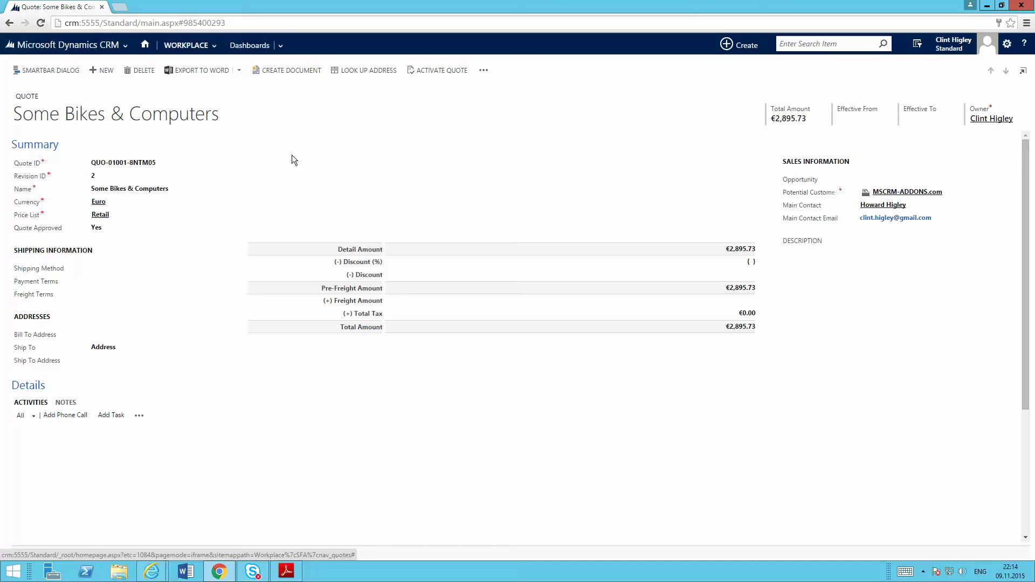
pyautogui.click(290, 69)
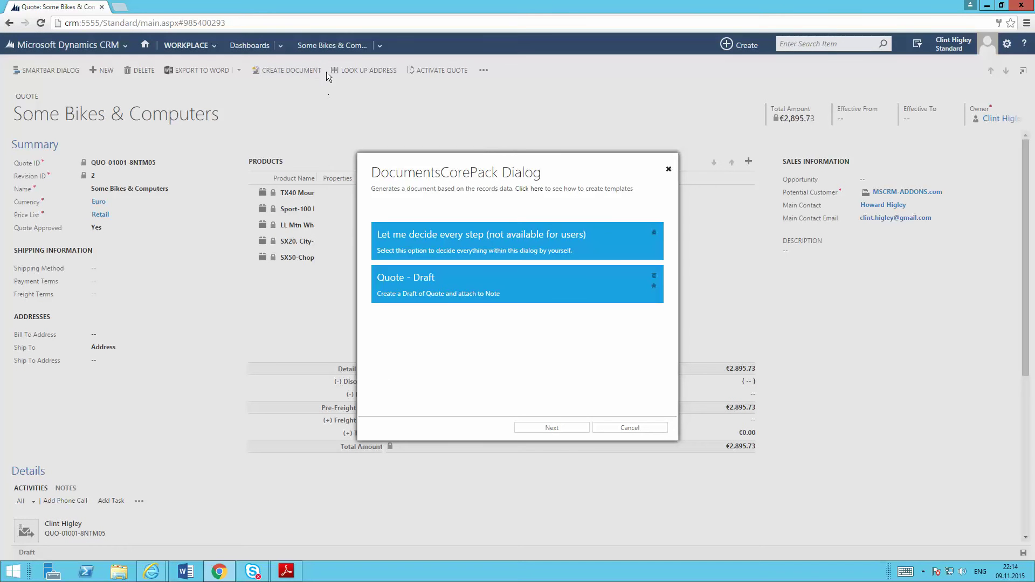
pyautogui.click(469, 248)
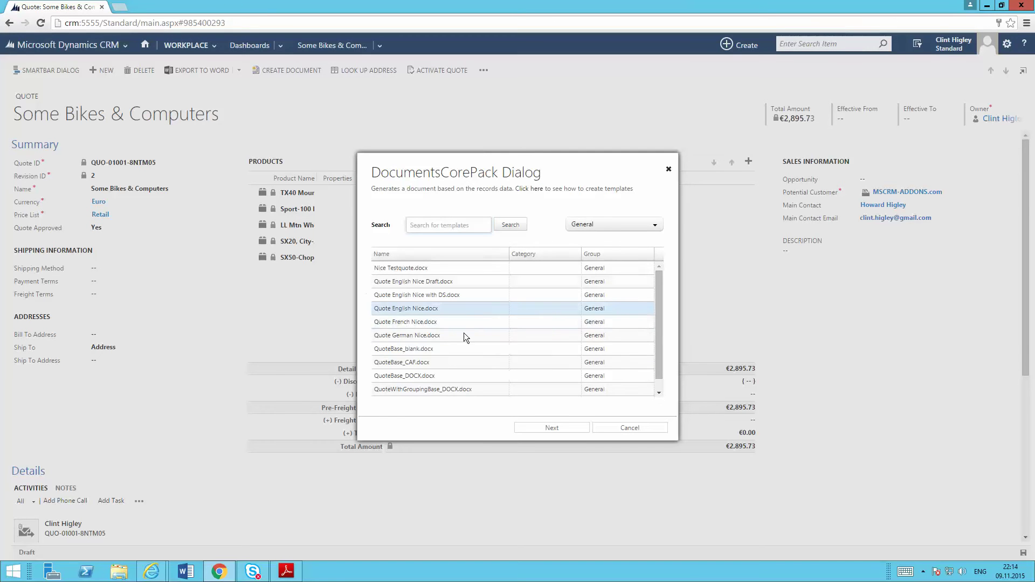
pyautogui.click(418, 306)
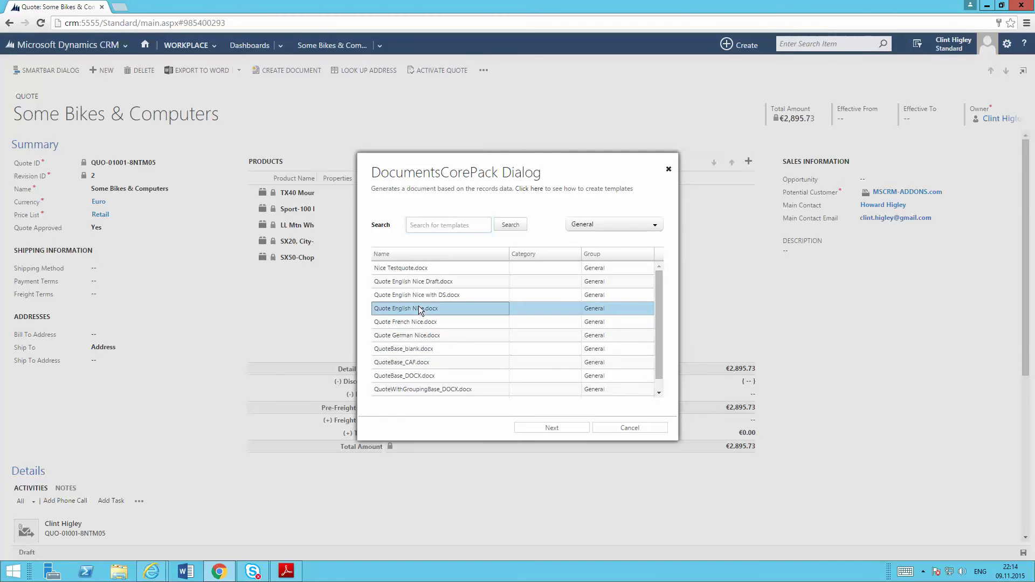
pyautogui.click(555, 429)
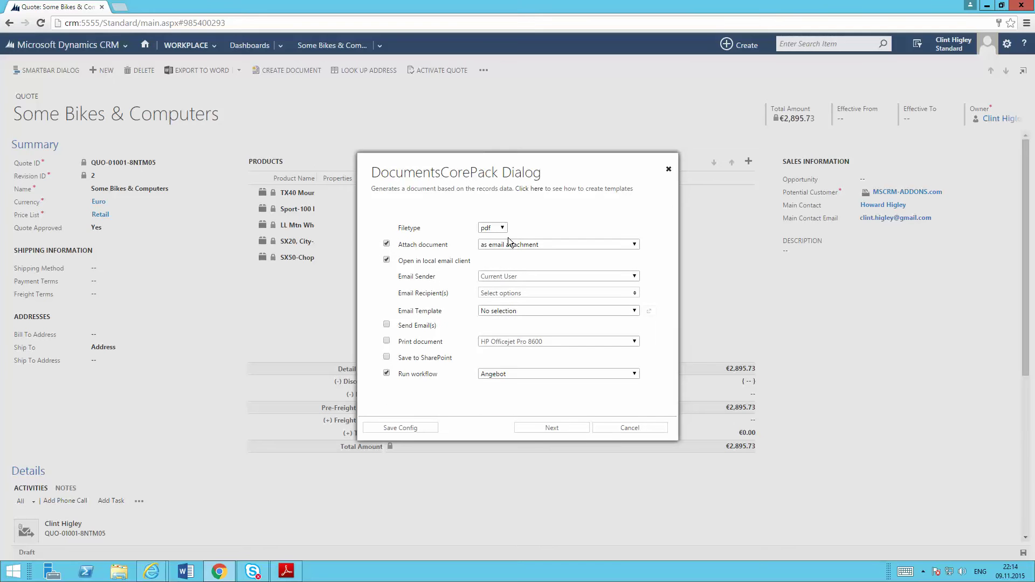
# - Address the email to the main contact, use Quote email Template, and run Update Quote
pyautogui.click(501, 293)
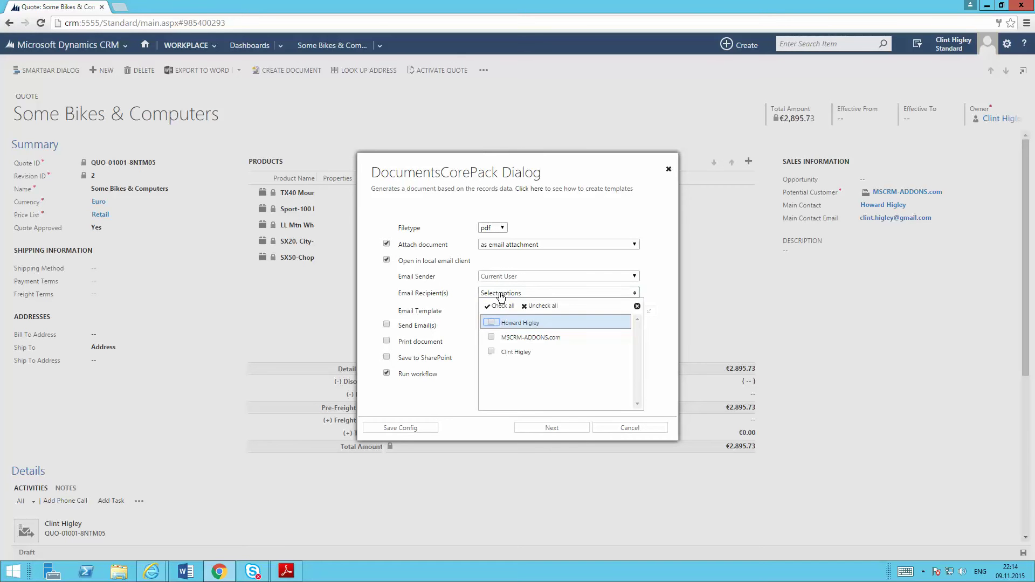
pyautogui.click(491, 323)
pyautogui.click(419, 300)
pyautogui.click(509, 311)
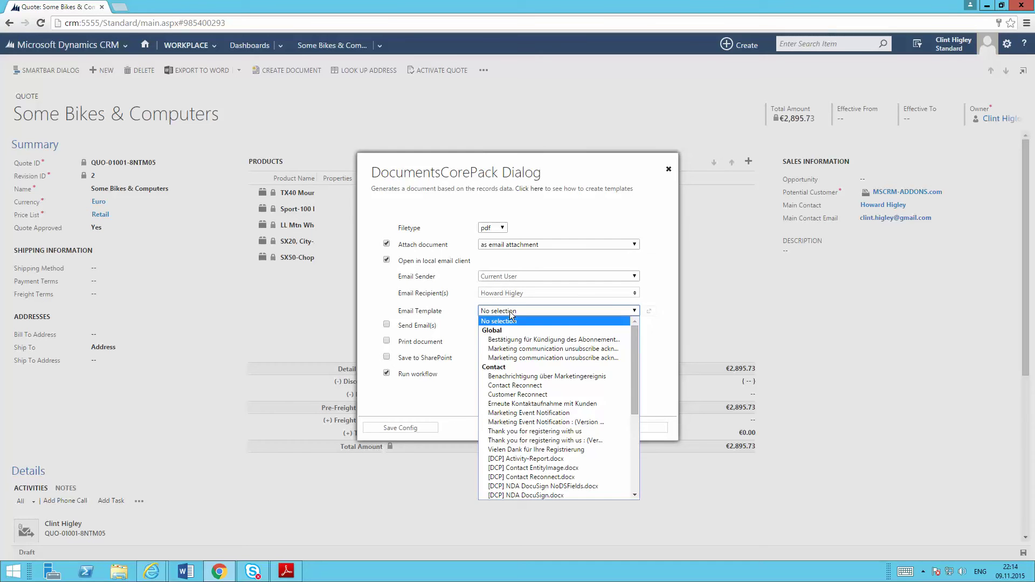
pyautogui.scroll(-3, 516, 425)
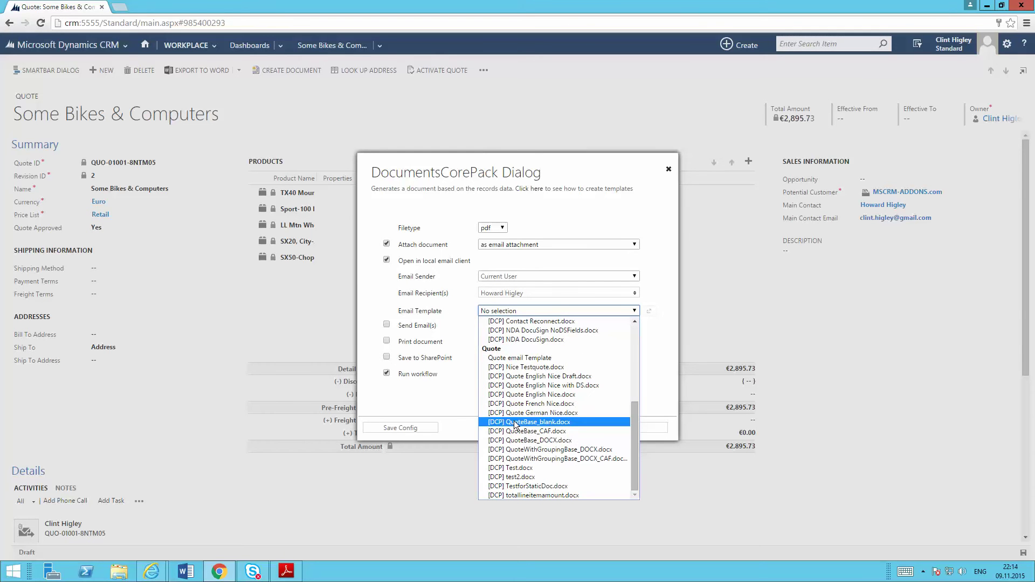
pyautogui.click(532, 362)
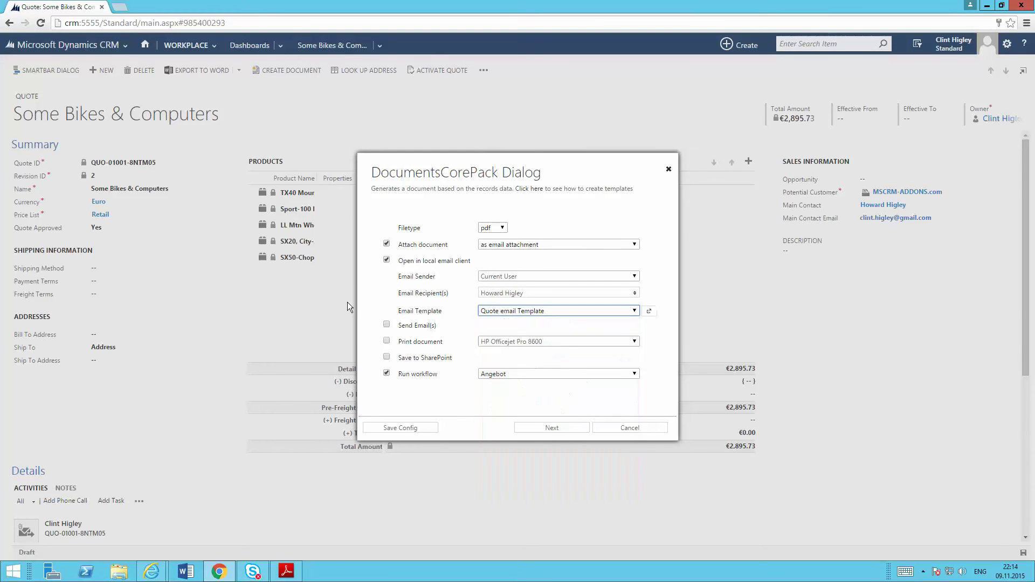
pyautogui.click(505, 374)
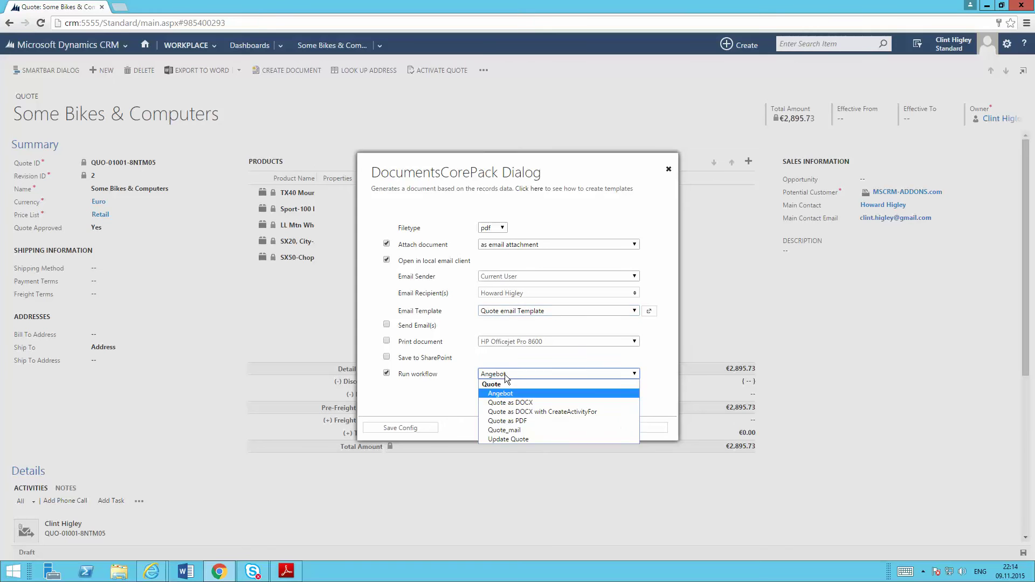
pyautogui.click(509, 438)
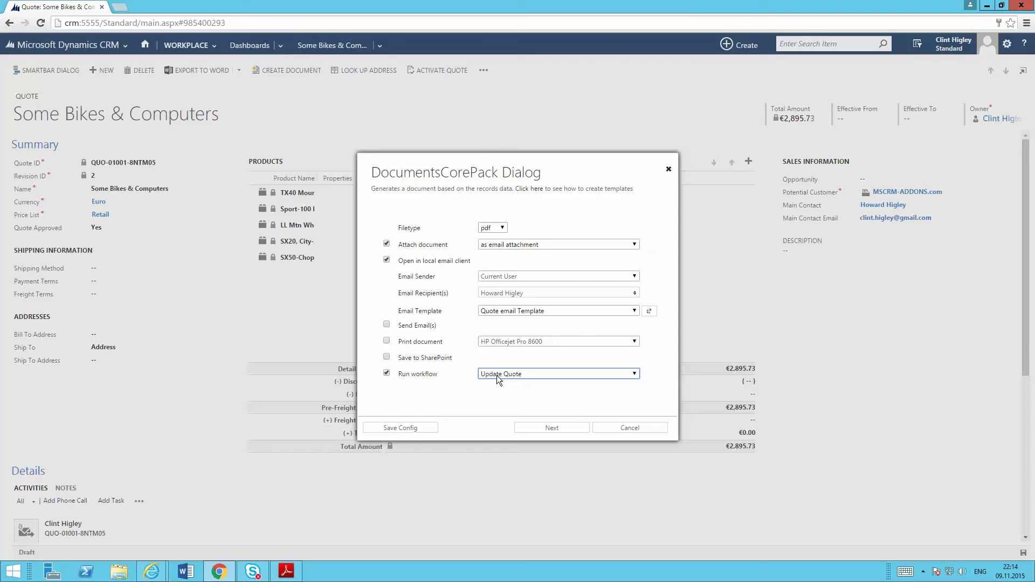
# - Start a saved configuration that uses the selected template and skips document review
pyautogui.click(411, 431)
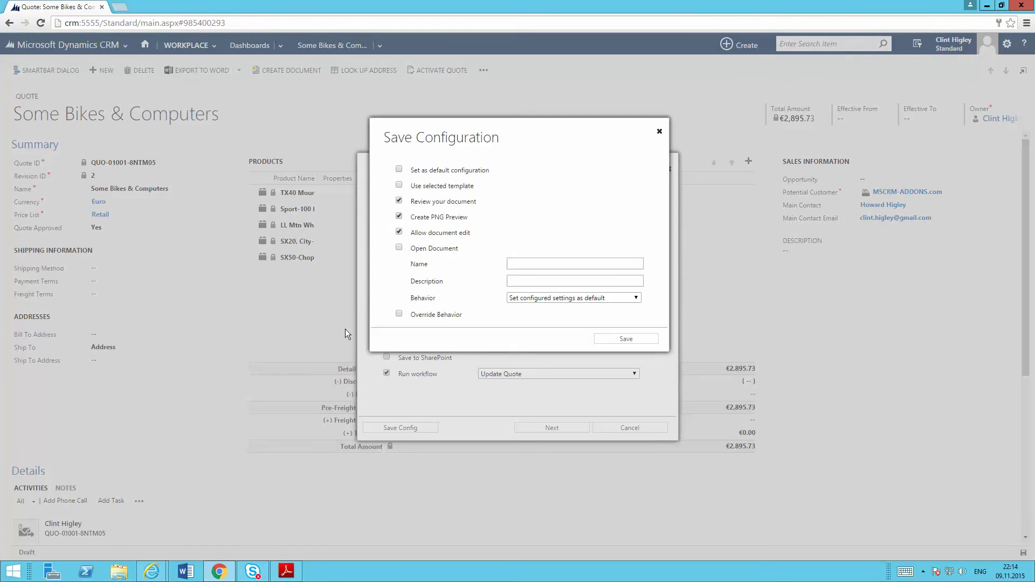
pyautogui.click(400, 186)
pyautogui.click(399, 202)
# - Name the configuration 'Send Quote' with description 'Sends quote and creates follow up Phone Call Activity'
pyautogui.click(530, 264)
pyautogui.write('Send Quote')
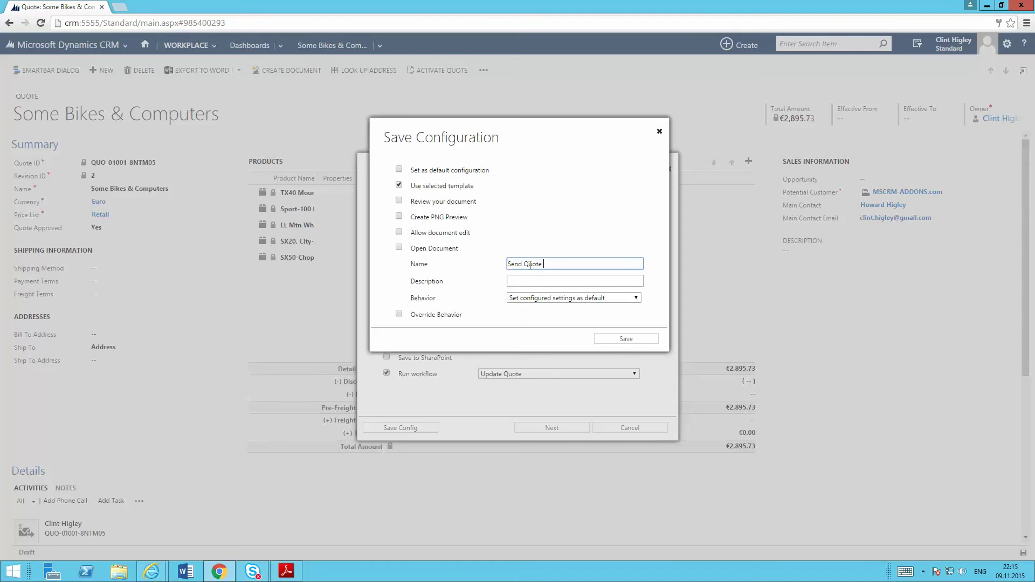
pyautogui.press('Tab')
pyautogui.write('Sen')
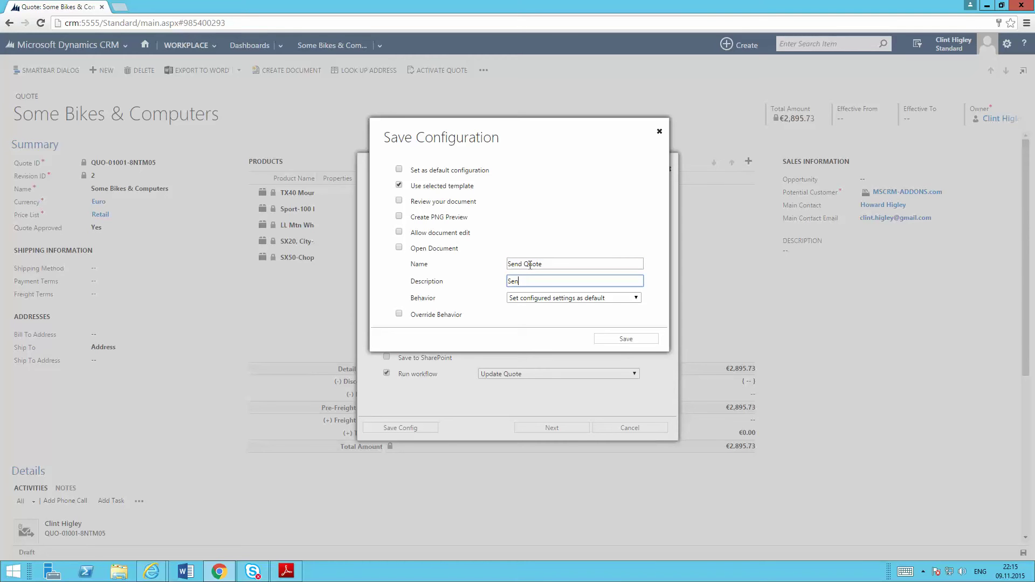
pyautogui.write('ds quote and creates followup')
pyautogui.press('BackSpace')
pyautogui.press('BackSpace')
pyautogui.write('up Phon')
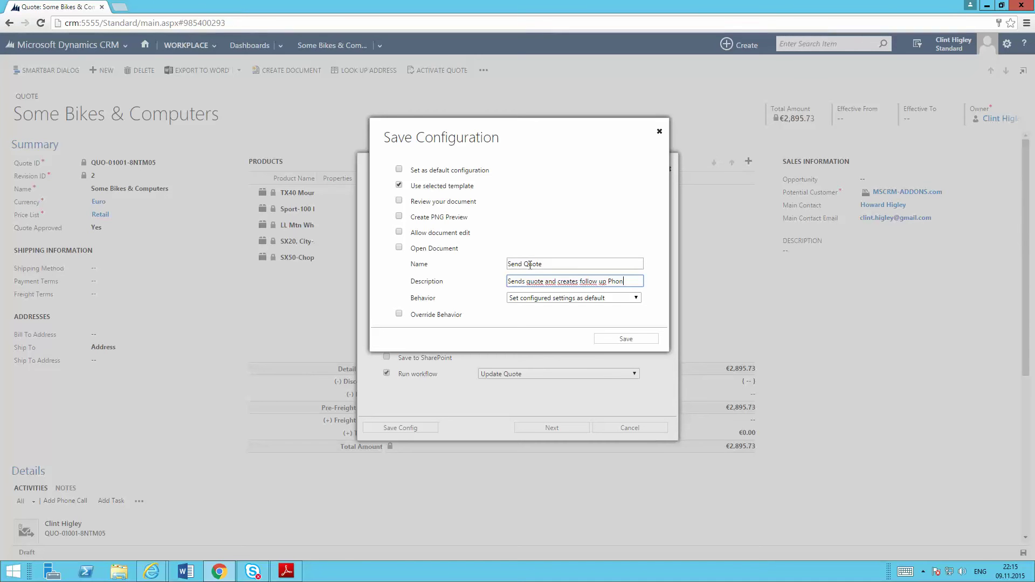
pyautogui.write('e Call Activ')
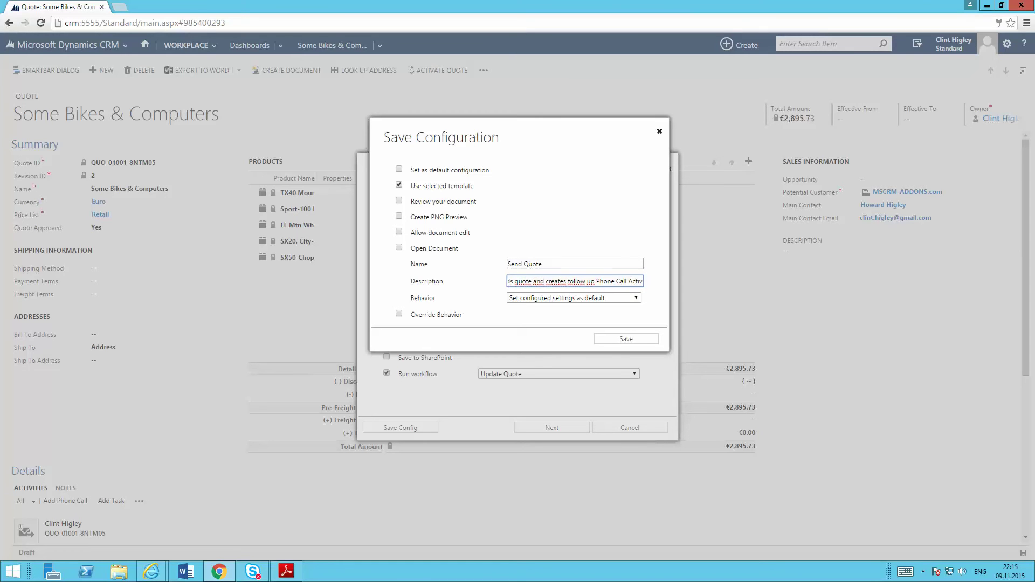
pyautogui.write('ity')
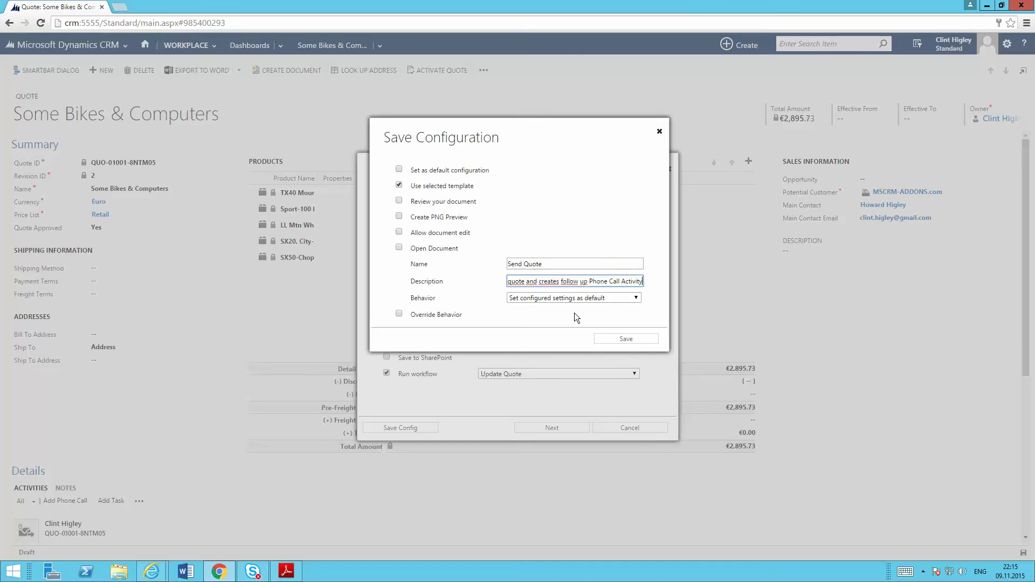
# - Enable behaviour overrides, hiding Filetype, Attach document and Open in local email client; Email Recipient(s) inherits
pyautogui.click(399, 314)
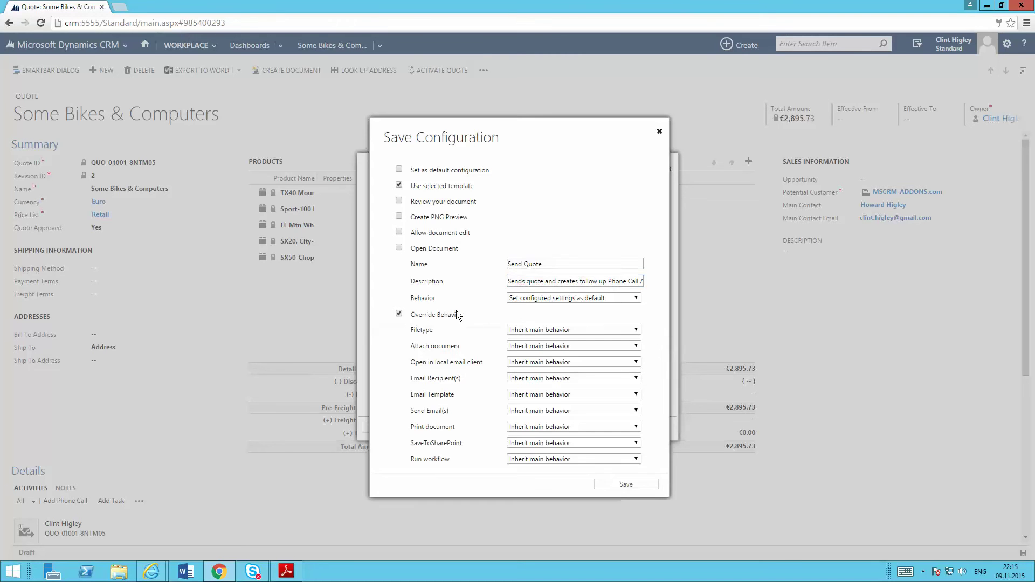
pyautogui.click(549, 330)
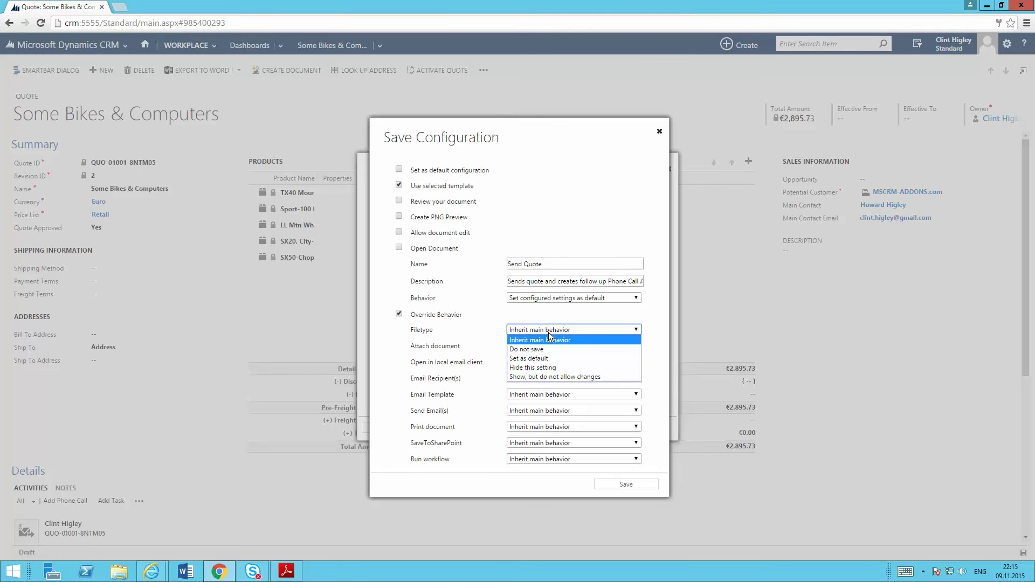
pyautogui.click(538, 368)
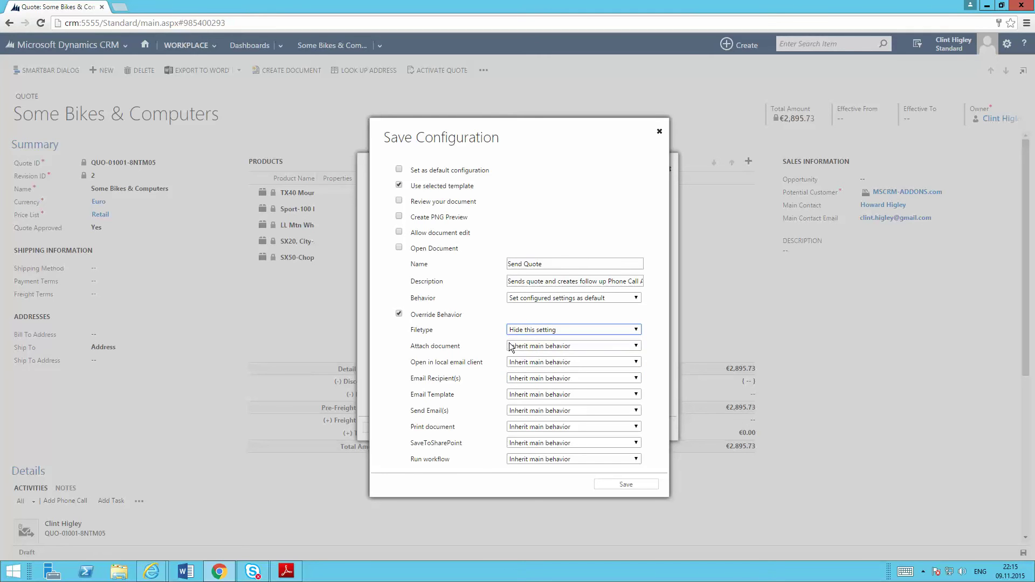
pyautogui.click(534, 346)
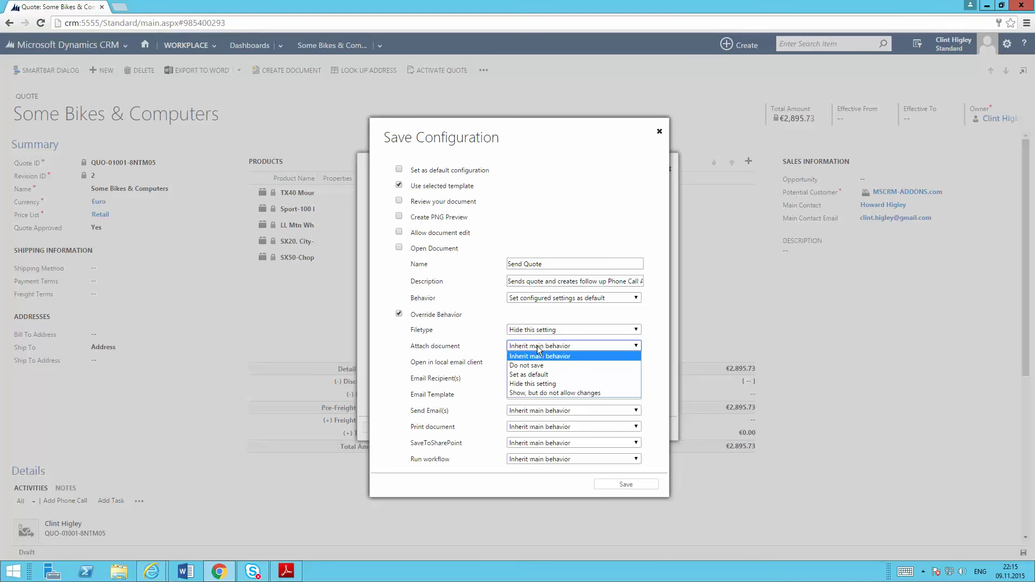
pyautogui.click(533, 384)
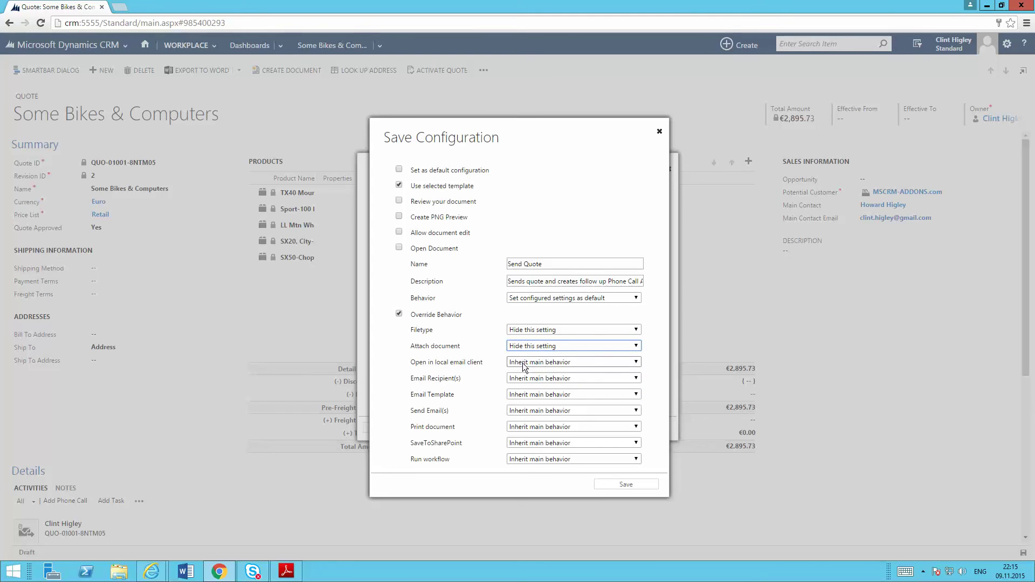
pyautogui.click(525, 367)
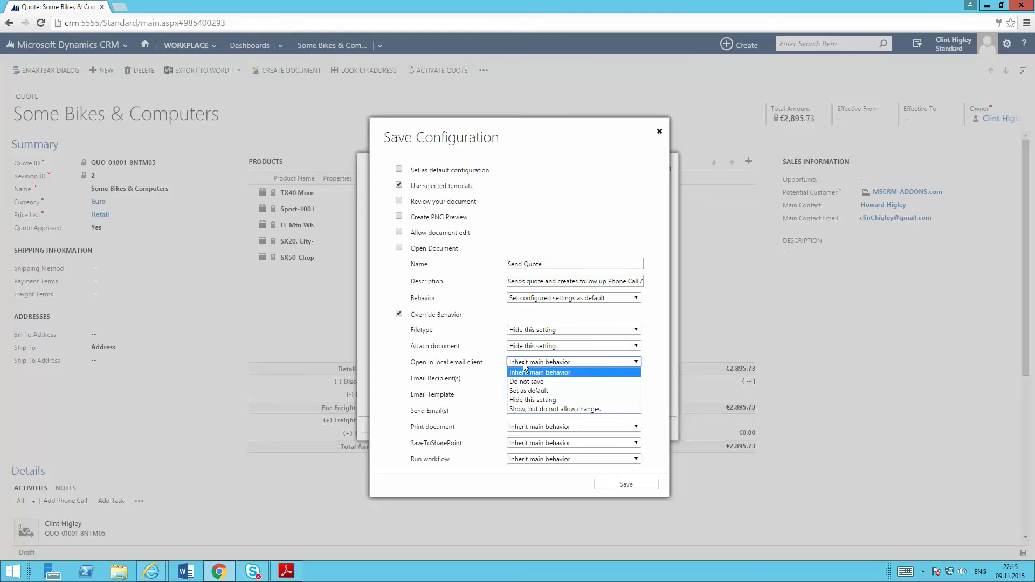
pyautogui.click(528, 401)
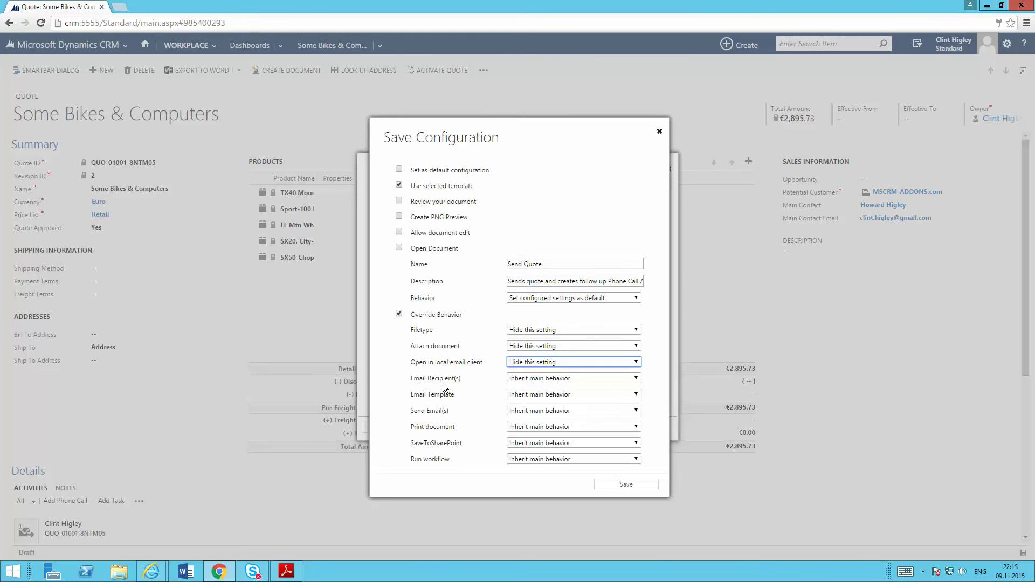
pyautogui.click(529, 379)
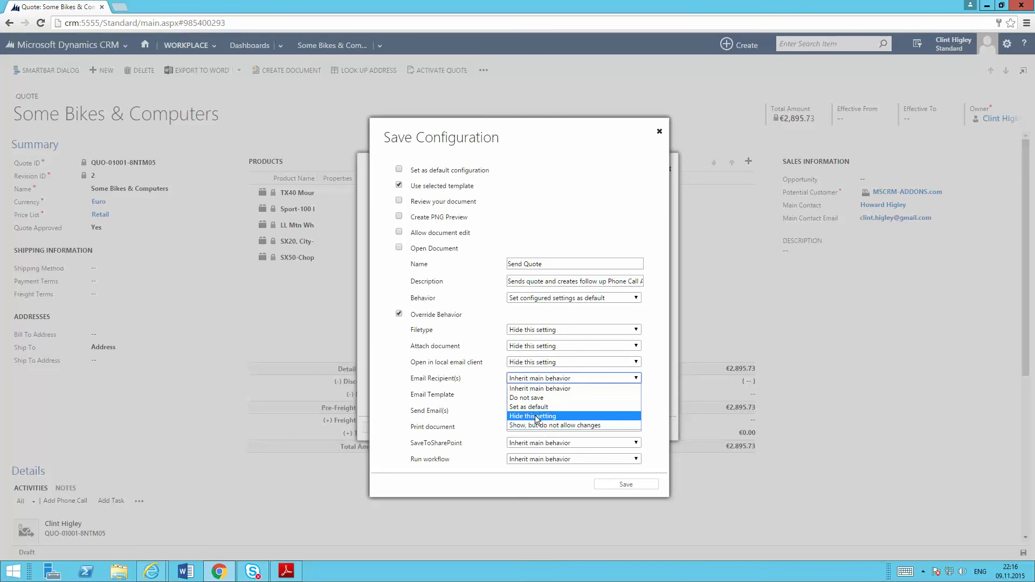
pyautogui.click(529, 389)
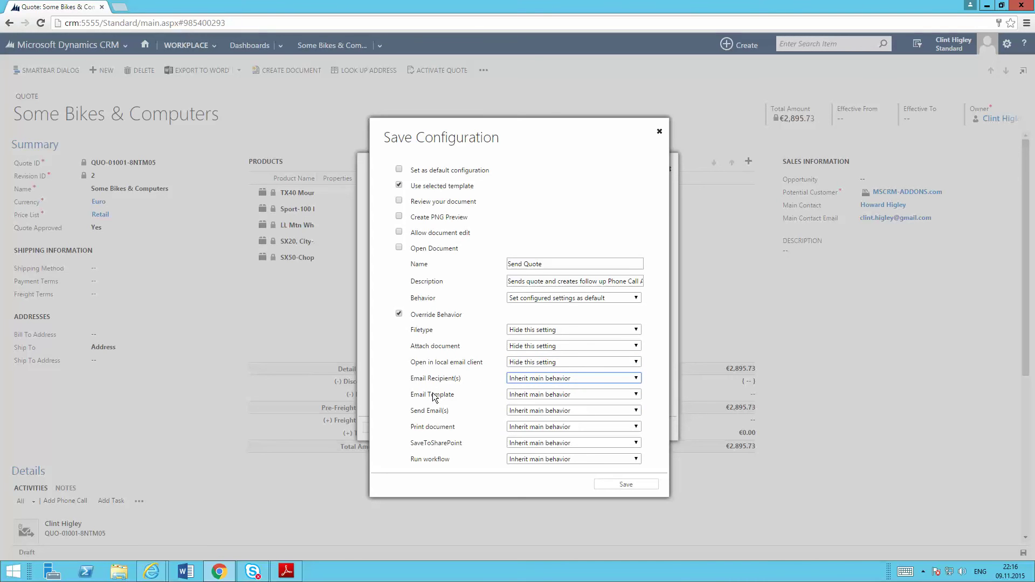
# - Make Email Template and Run workflow read-only, and hide Send Email(s), Print and SaveToSharePoint
pyautogui.click(529, 394)
pyautogui.click(529, 394)
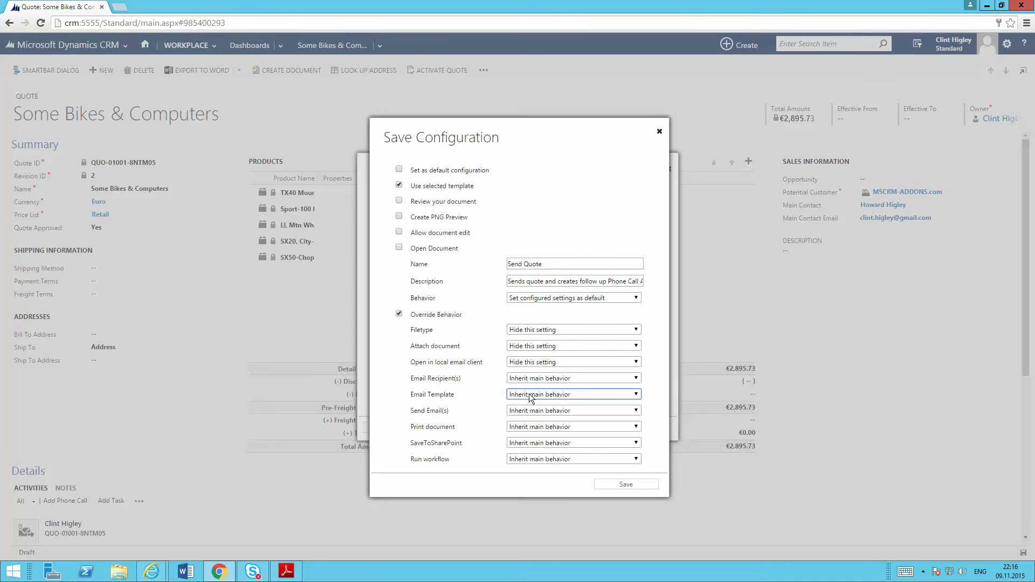
pyautogui.click(529, 395)
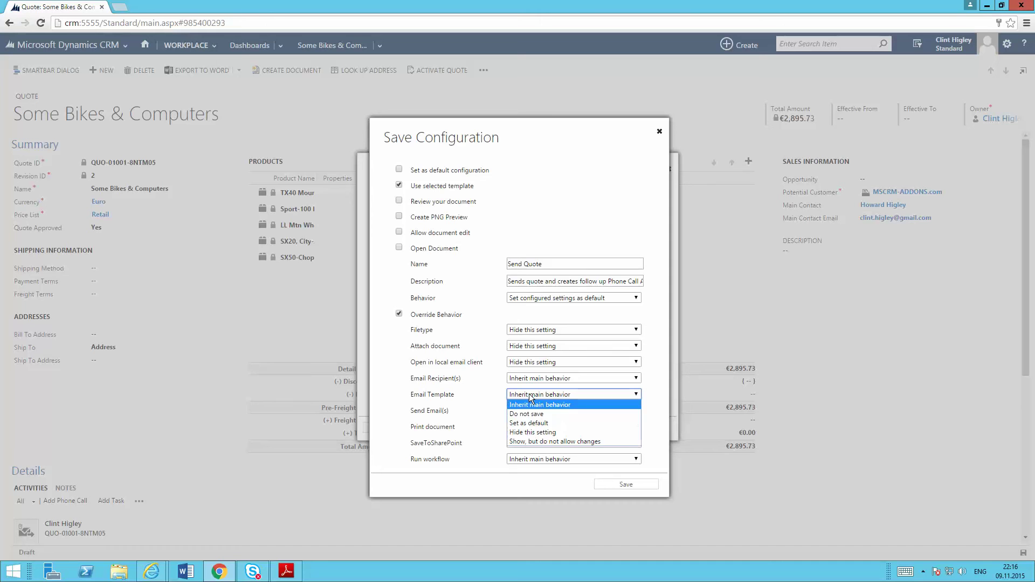
pyautogui.click(533, 441)
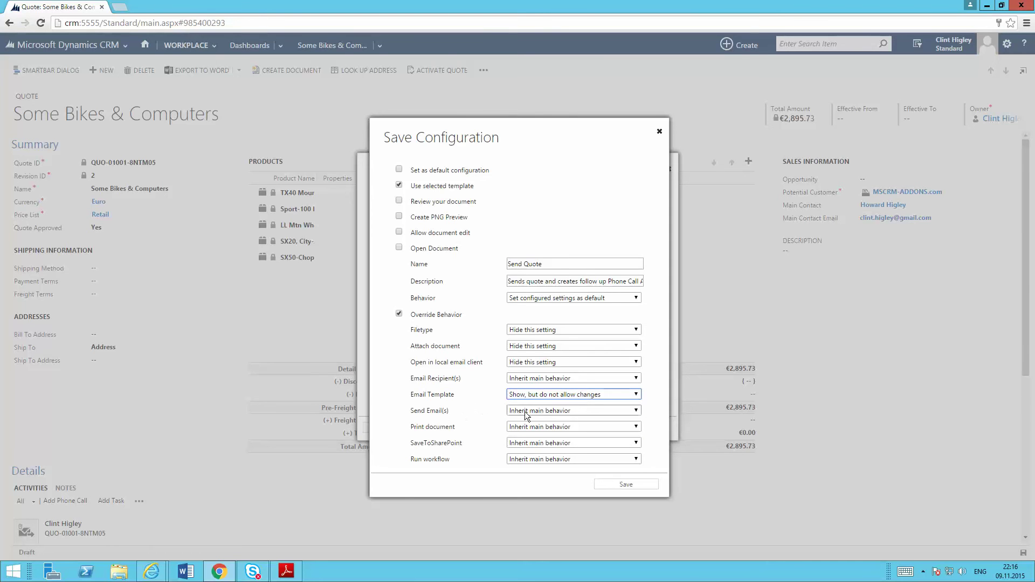
pyautogui.click(526, 415)
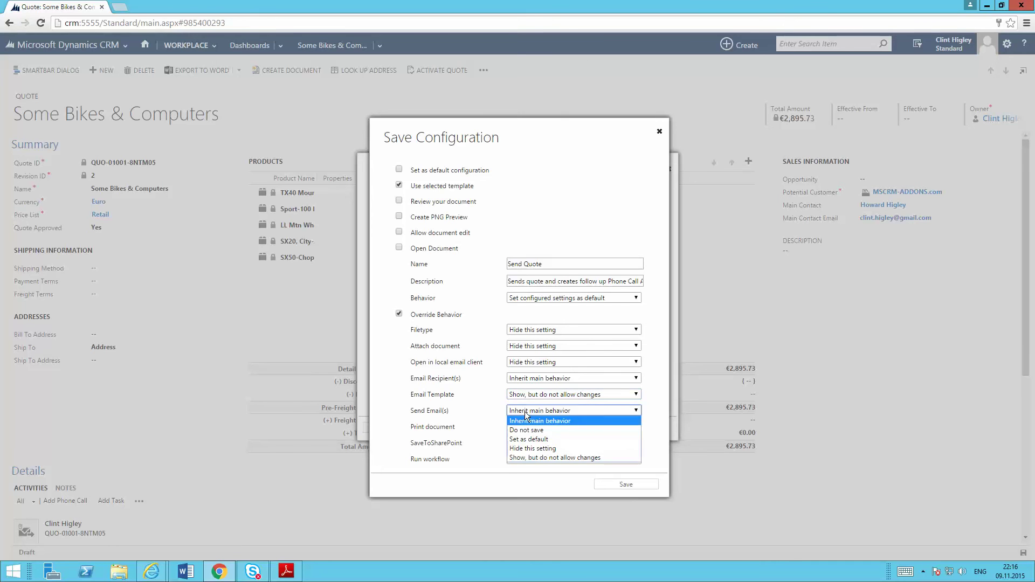
pyautogui.click(526, 447)
pyautogui.click(531, 428)
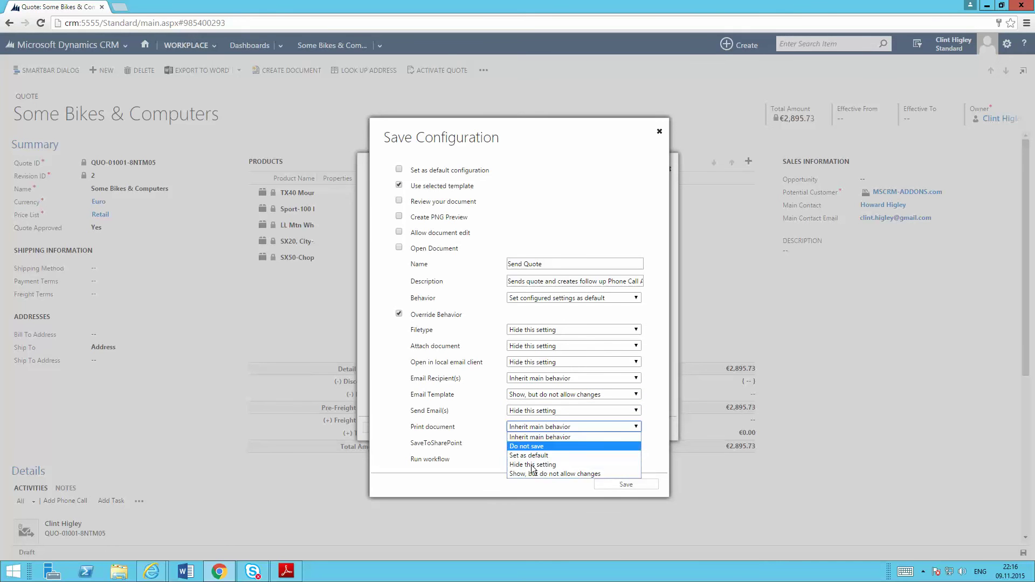
pyautogui.click(532, 464)
pyautogui.click(532, 443)
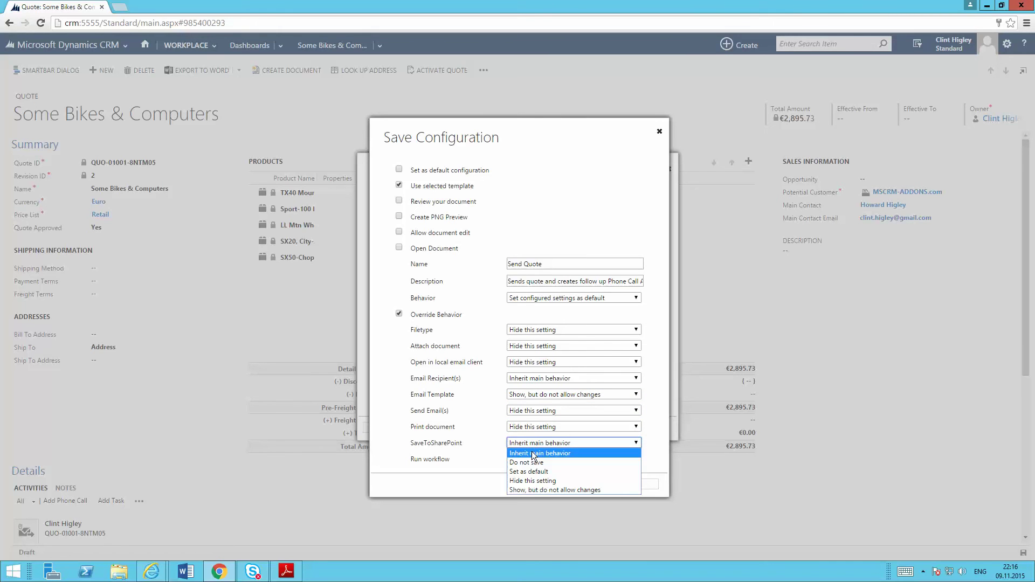
pyautogui.click(537, 481)
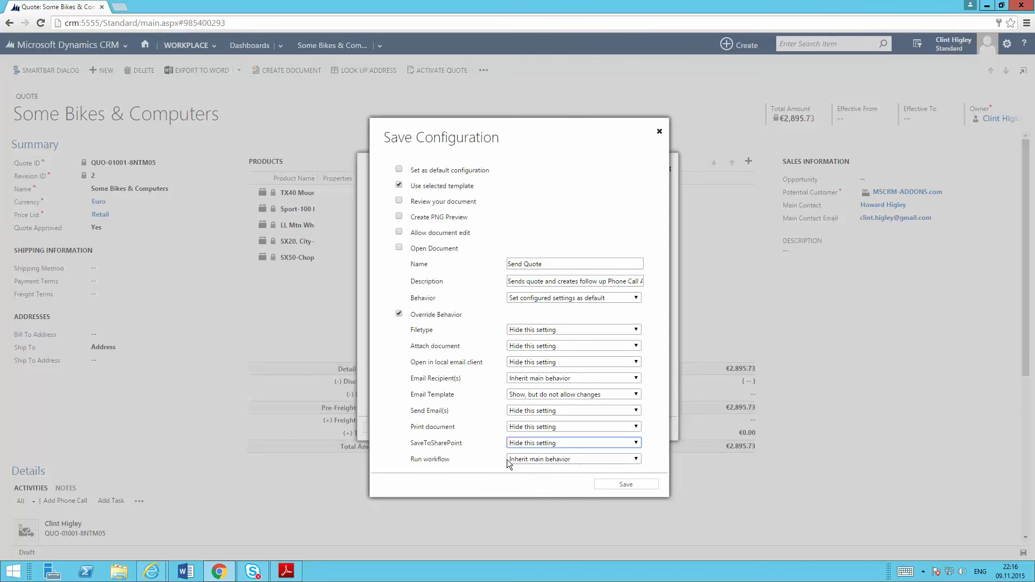
pyautogui.click(527, 461)
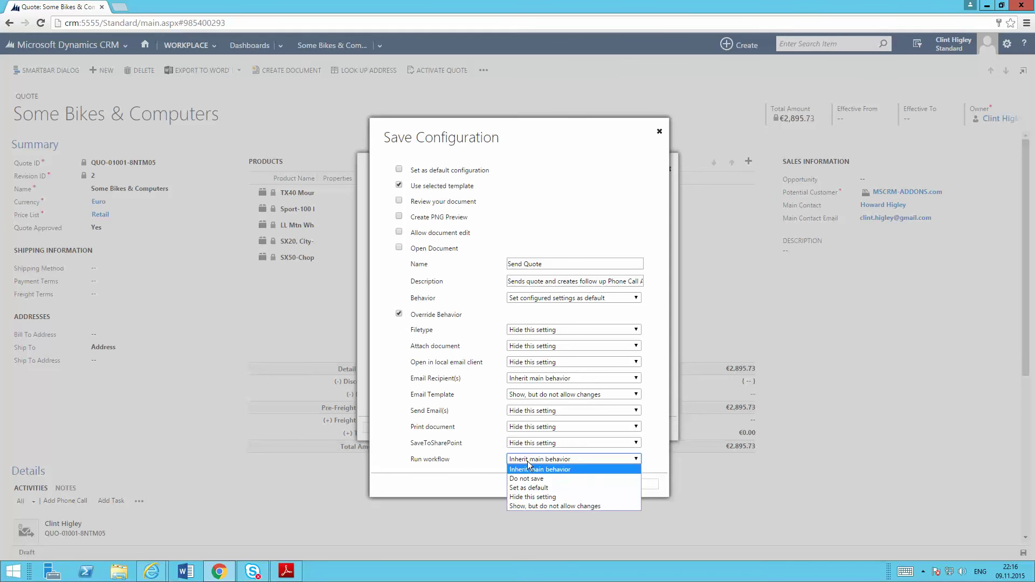
pyautogui.click(534, 507)
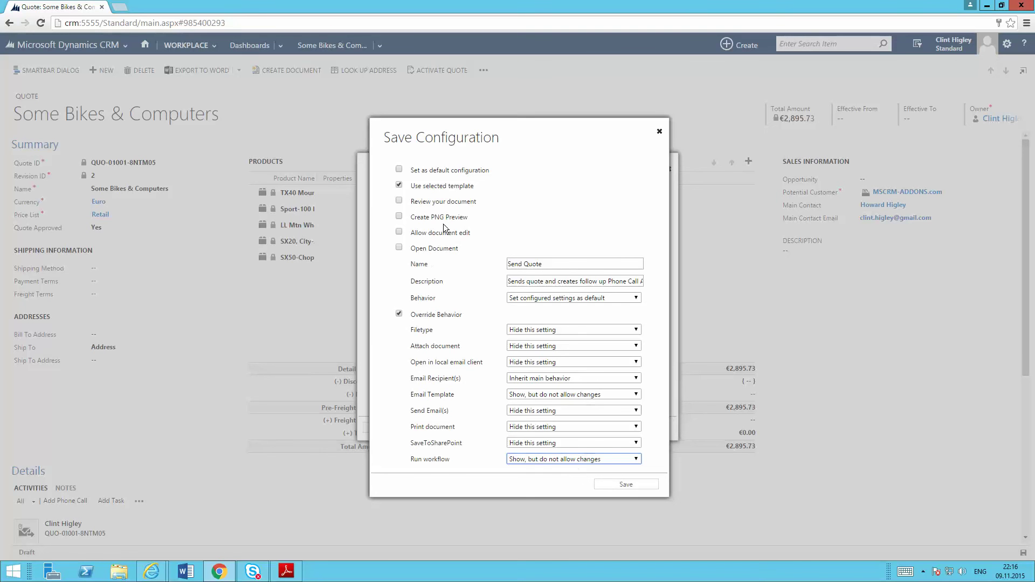
# - Save the Send Quote configuration and launch it from Create Document on the quote
pyautogui.click(627, 484)
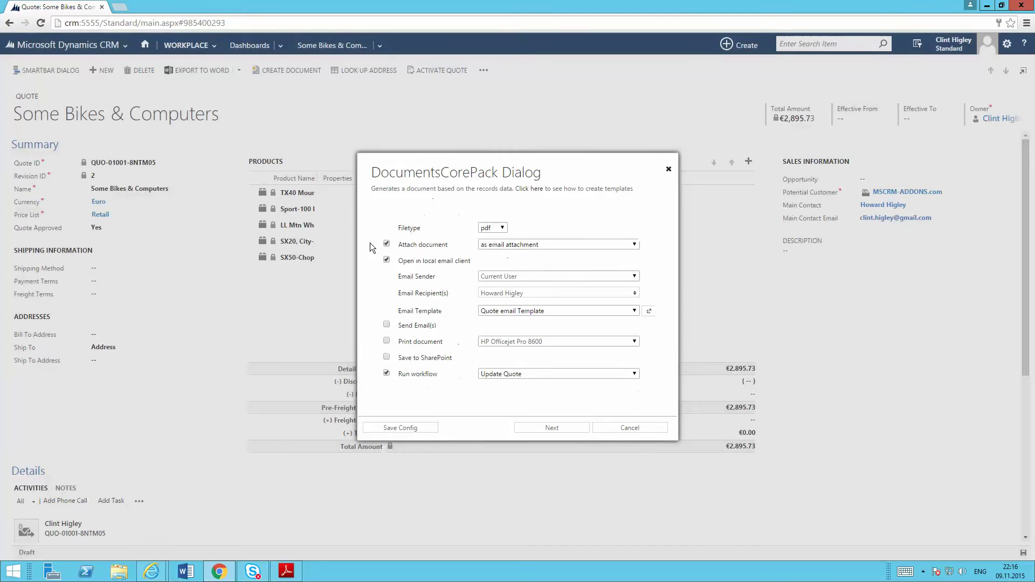
pyautogui.click(629, 428)
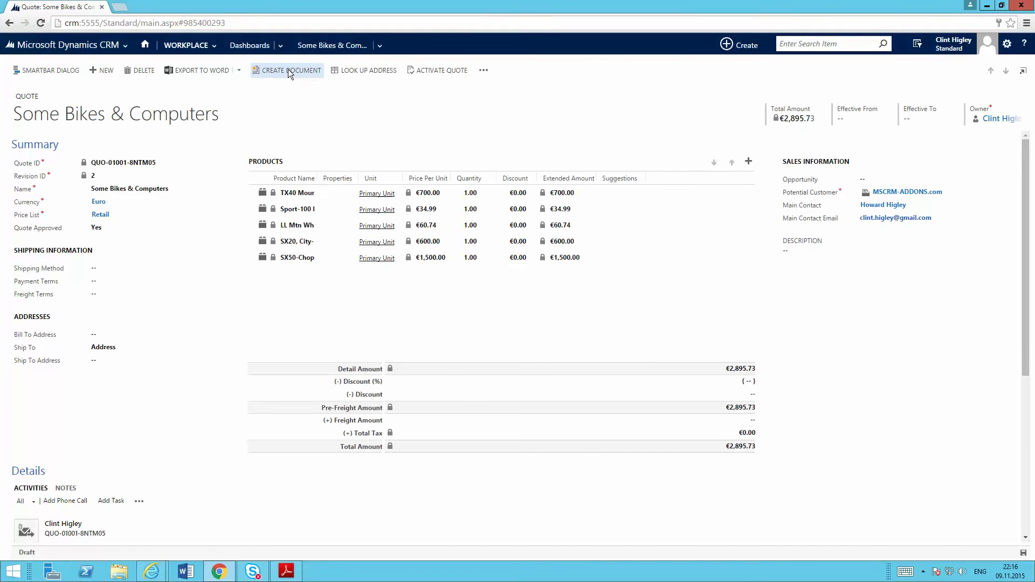
pyautogui.click(288, 70)
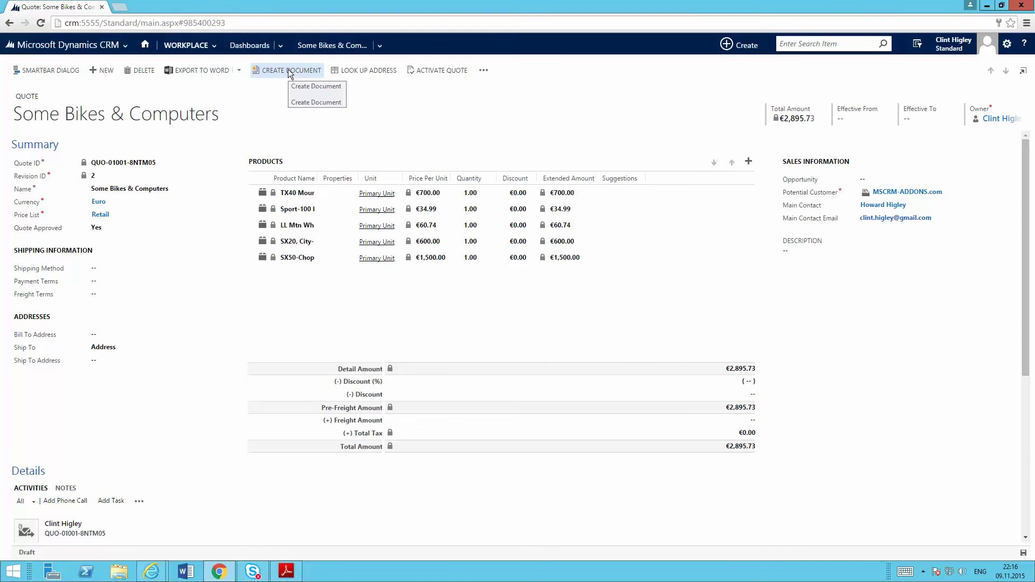
pyautogui.click(288, 71)
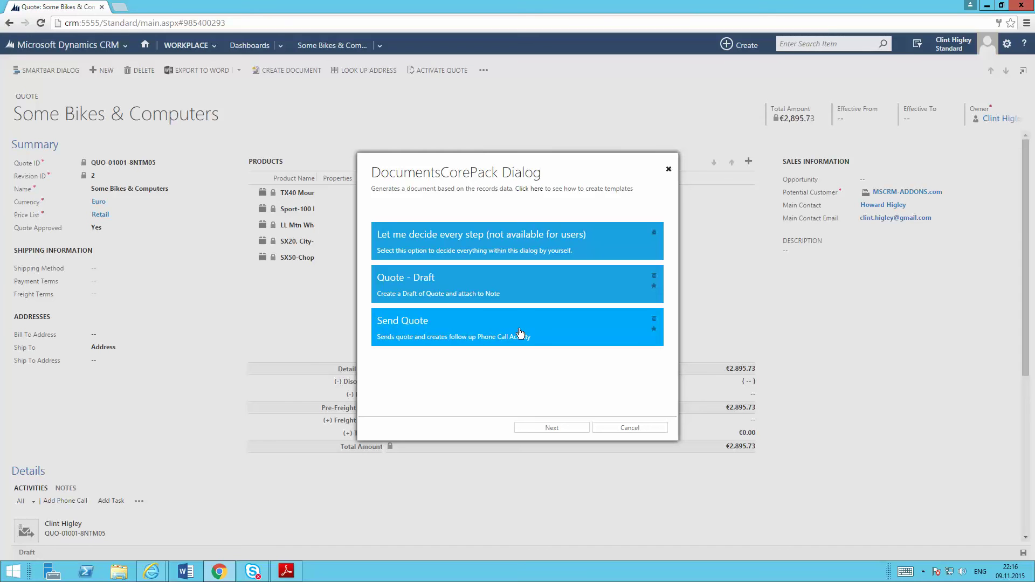
pyautogui.click(520, 333)
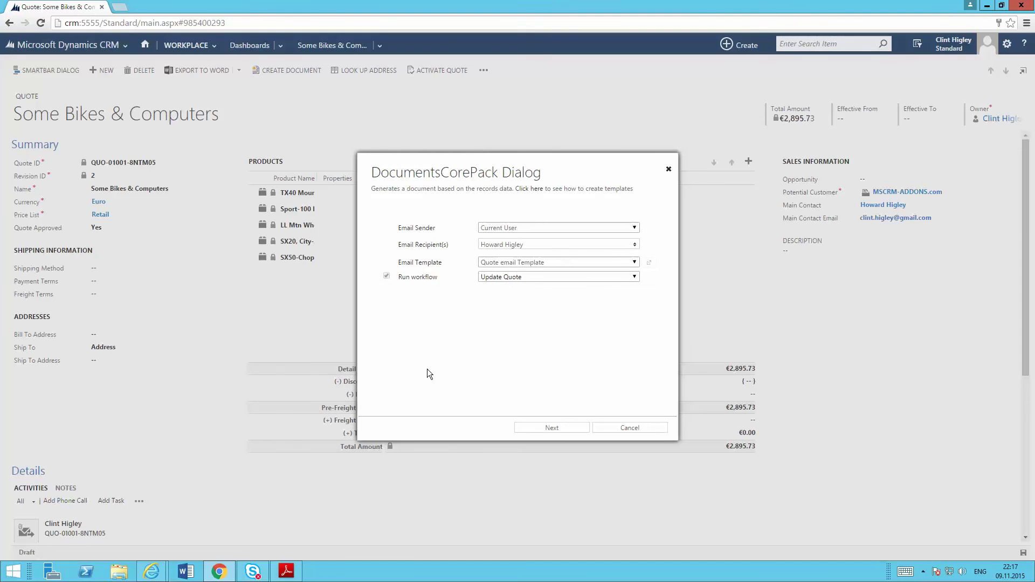
# - Confirm the contact recipient and Update Quote workflow, then generate the quote email
pyautogui.click(532, 246)
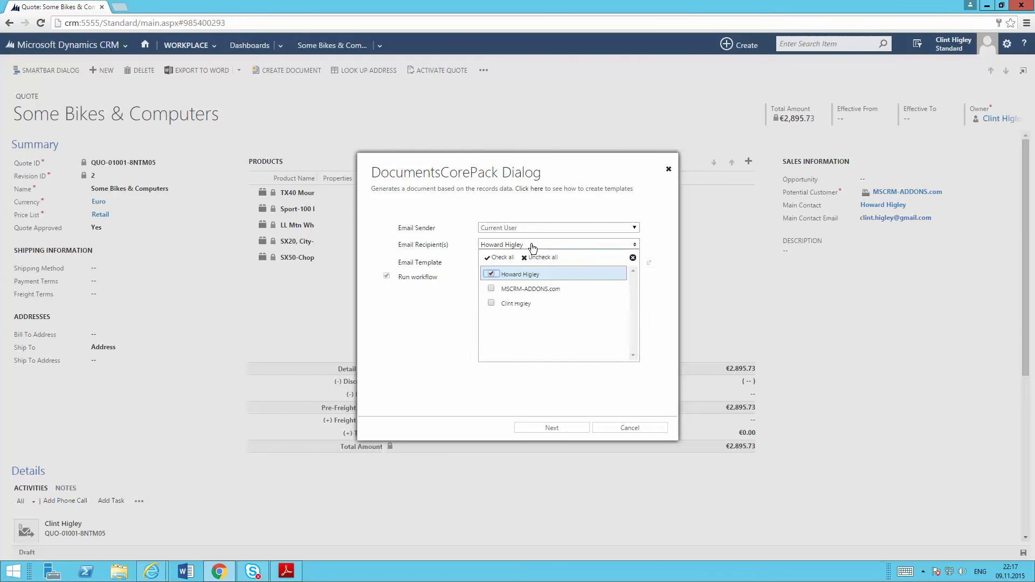
pyautogui.click(493, 275)
pyautogui.click(492, 273)
pyautogui.click(435, 268)
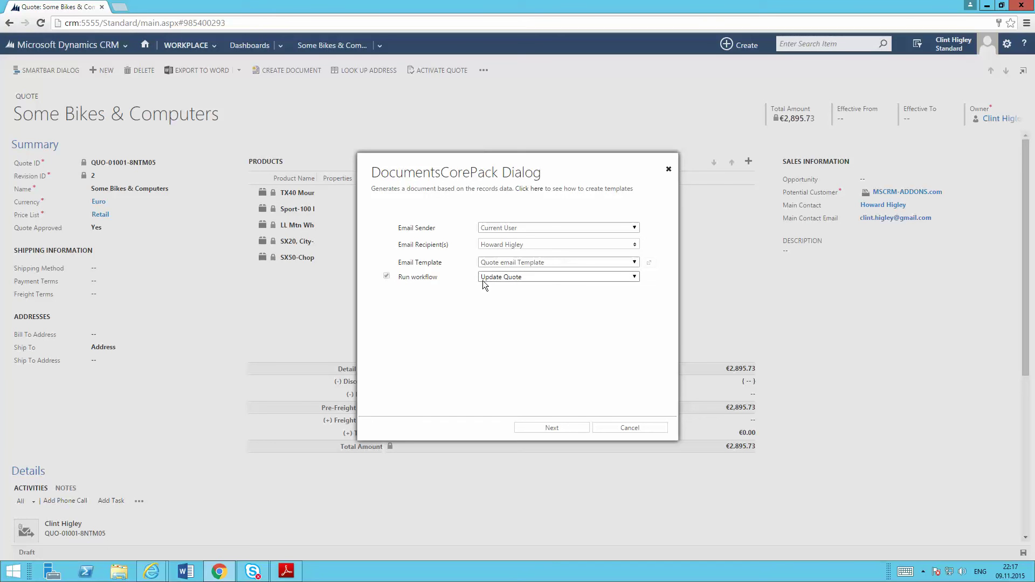
pyautogui.click(529, 276)
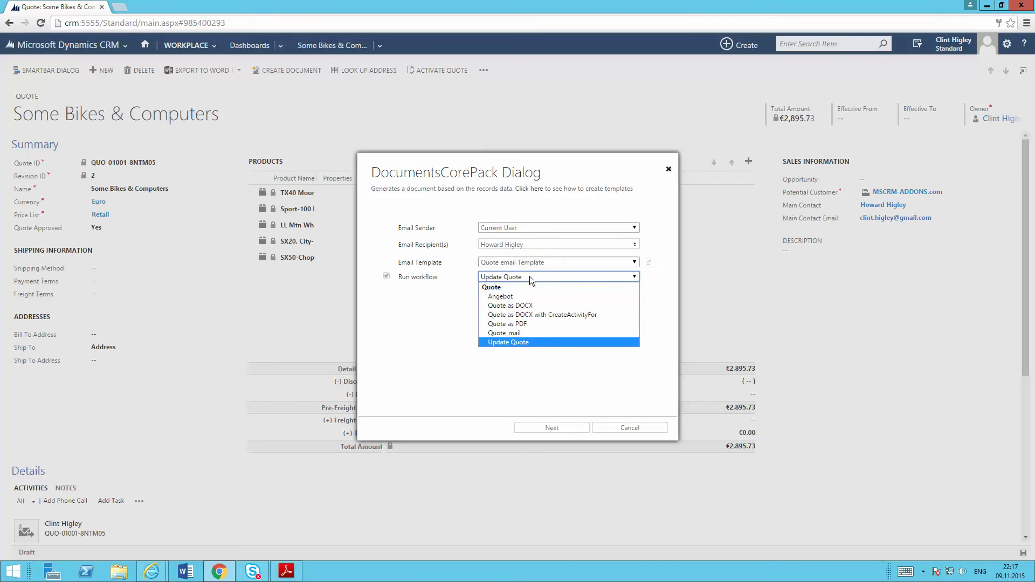
pyautogui.click(529, 276)
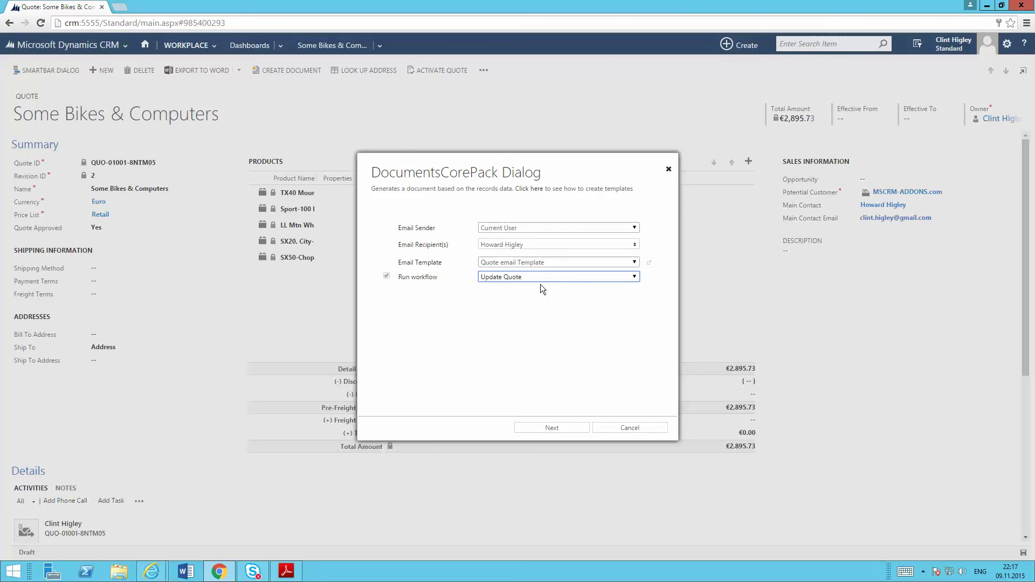
pyautogui.click(552, 429)
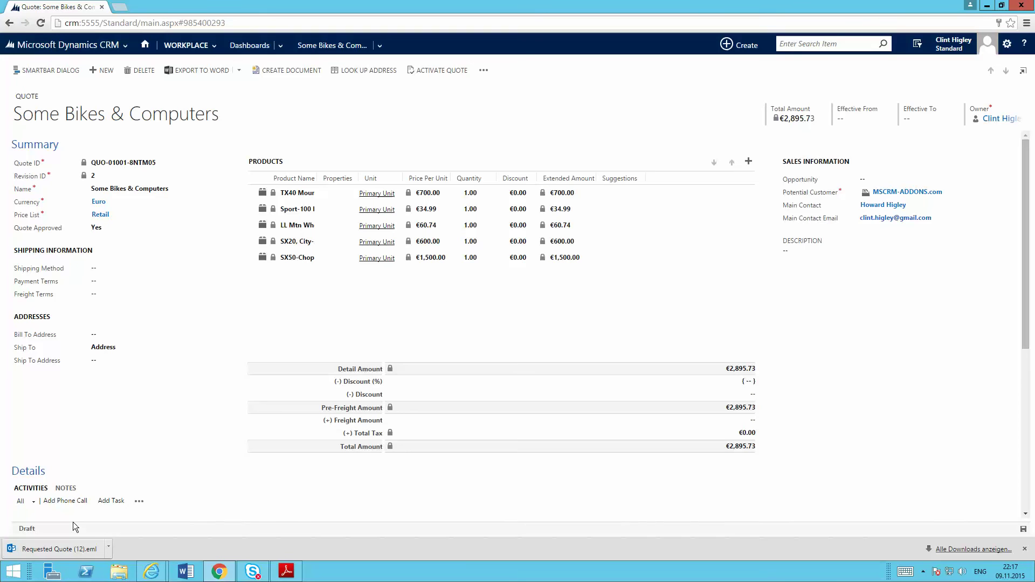
# - Open the downloaded Requested Quote email in Outlook and add the saved Thanks signature below the message
pyautogui.click(68, 549)
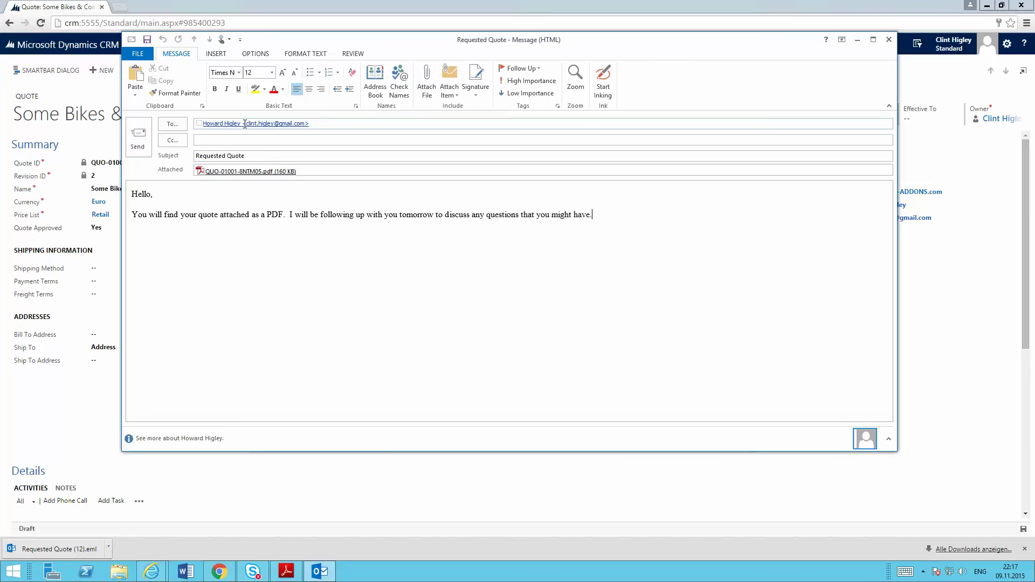
pyautogui.moveTo(261, 125)
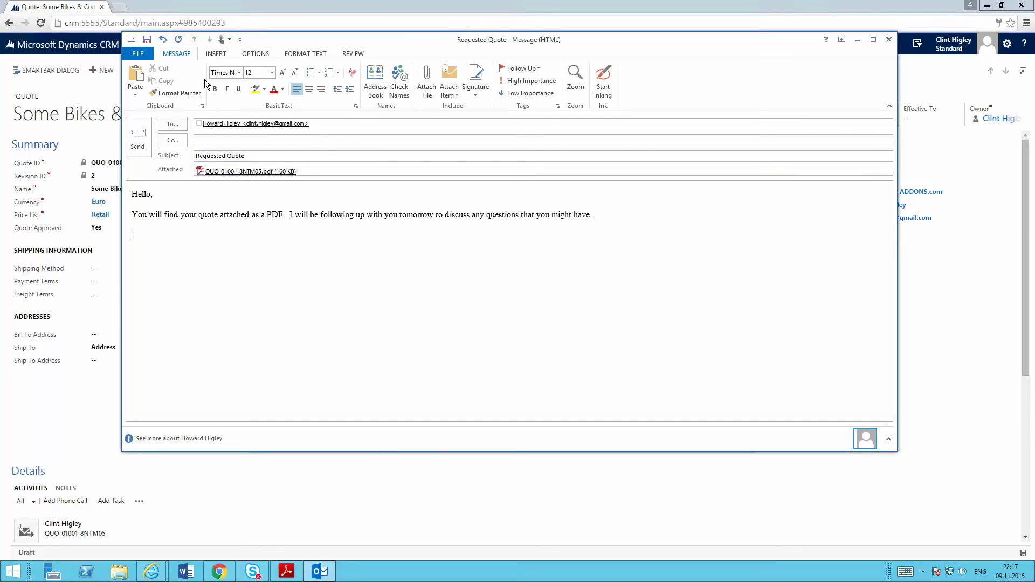
pyautogui.click(215, 54)
pyautogui.click(242, 81)
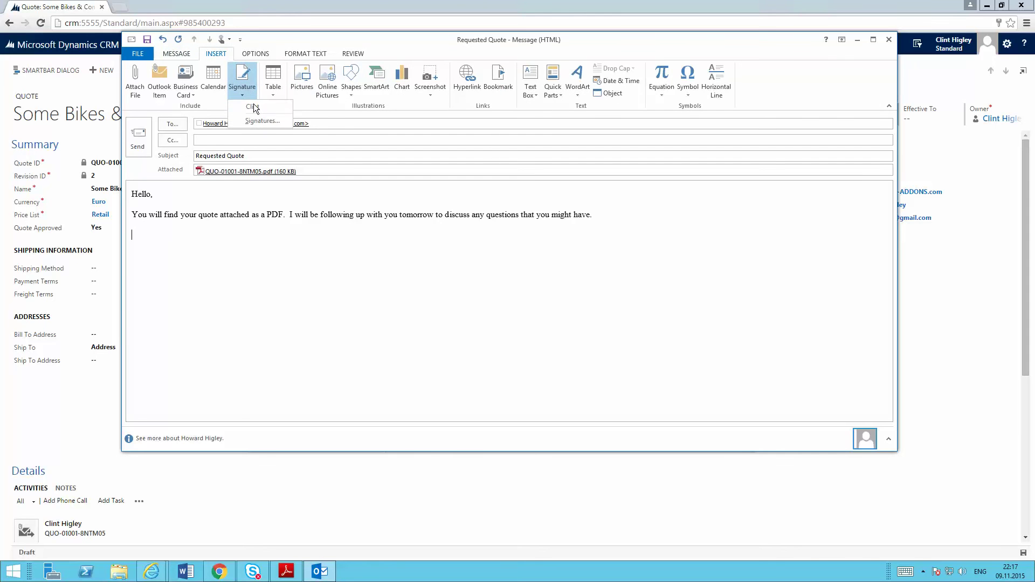
pyautogui.click(254, 107)
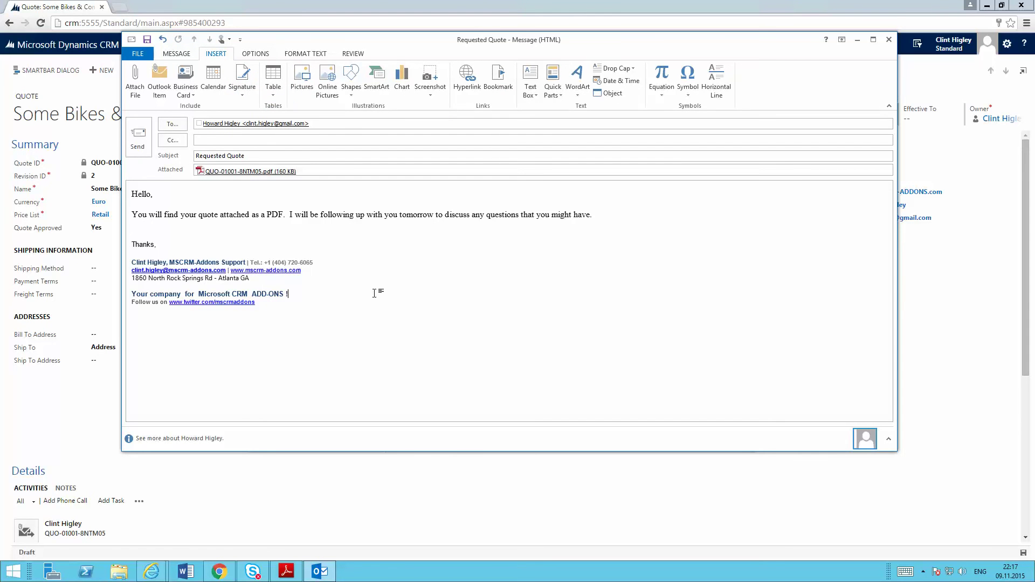
pyautogui.click(355, 330)
# - Return to CRM and open the Activity Overview dashboard
pyautogui.click(47, 398)
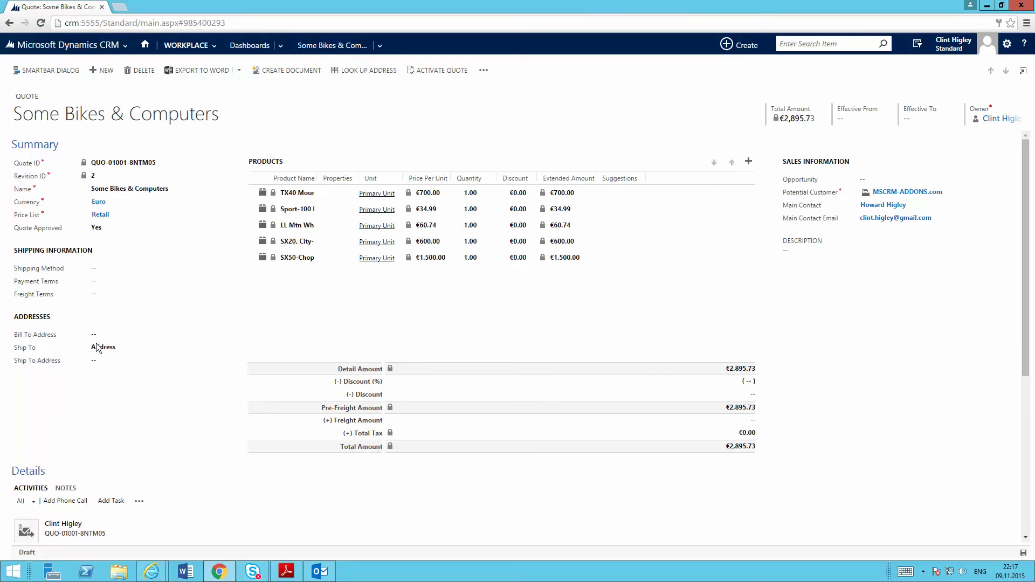
pyautogui.click(181, 44)
pyautogui.click(145, 45)
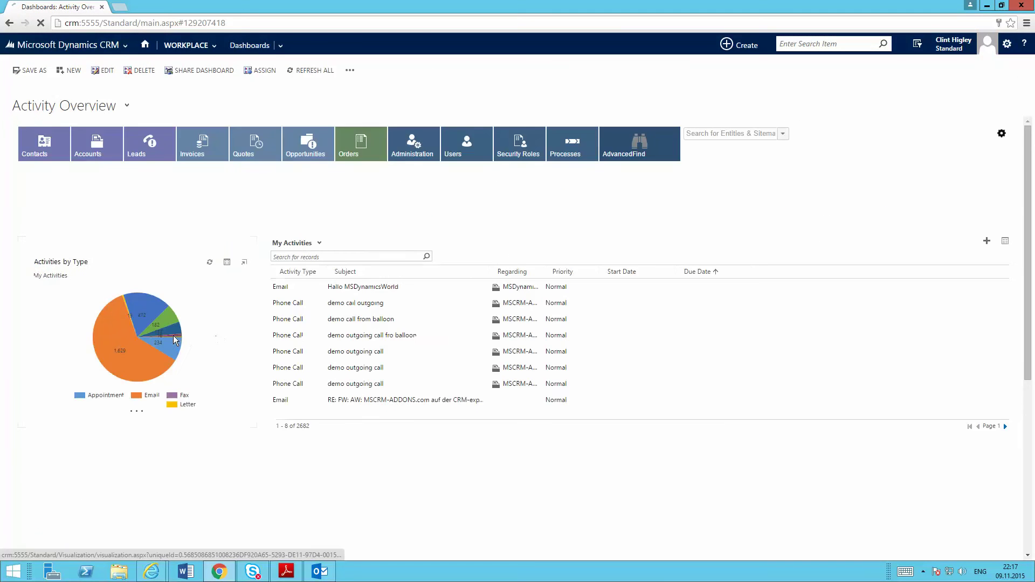
# - Minimize the quote email and check the GroupCalendar for the follow-up call on Tue 10 at 09:00
pyautogui.scroll(-2, 282, 384)
pyautogui.scroll(-2, 281, 381)
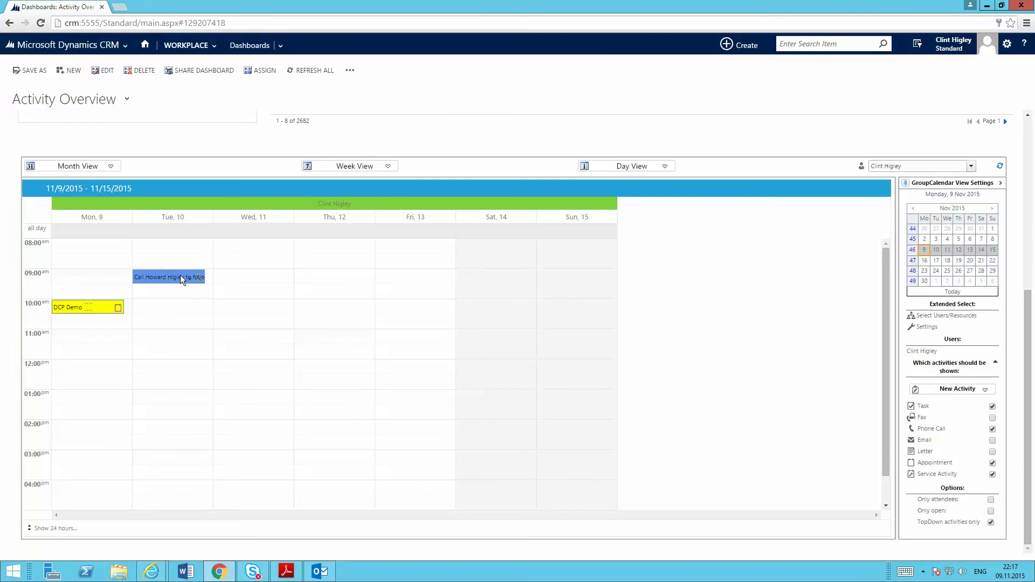
pyautogui.moveTo(181, 276)
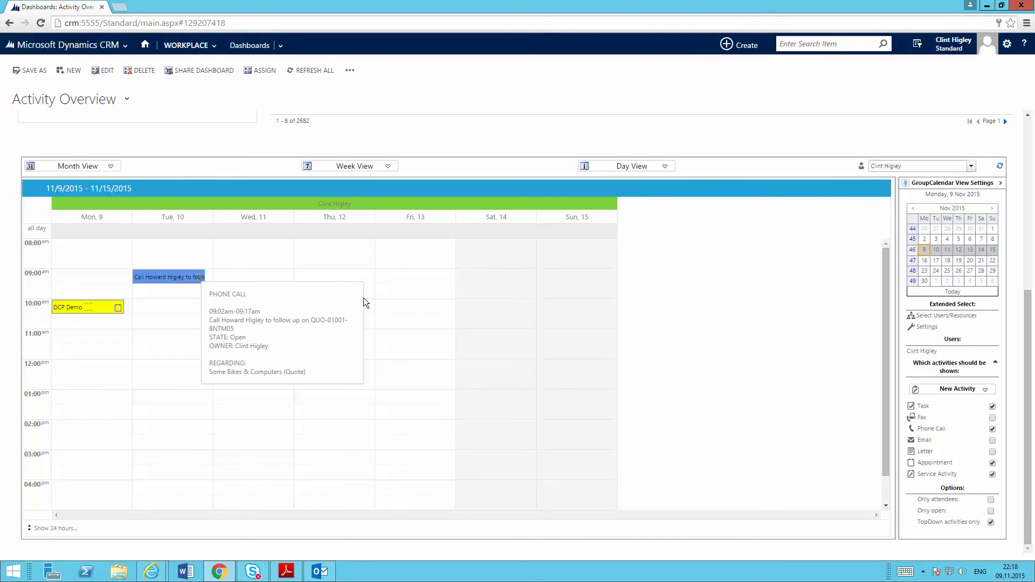
pyautogui.click(320, 571)
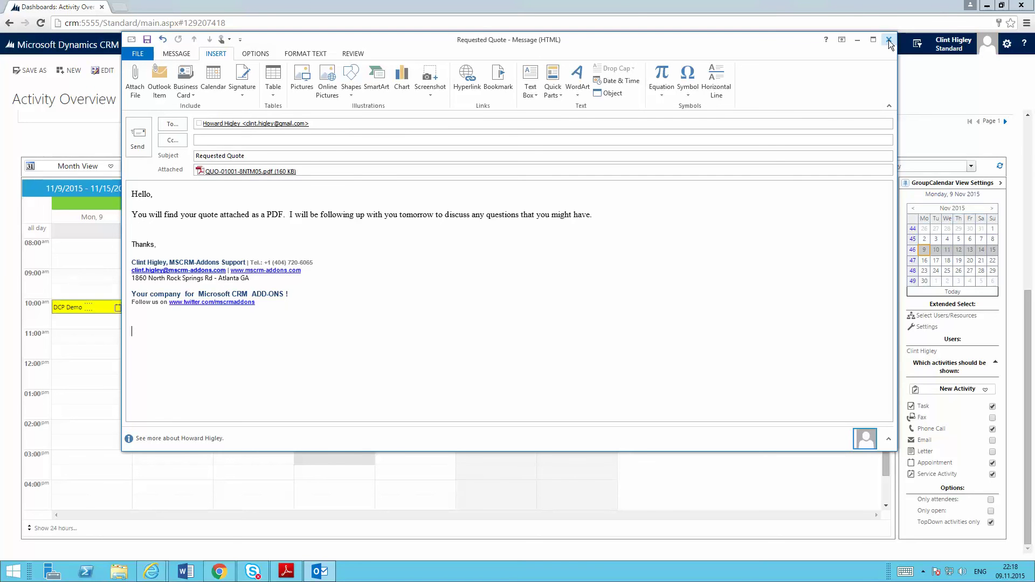
pyautogui.click(858, 41)
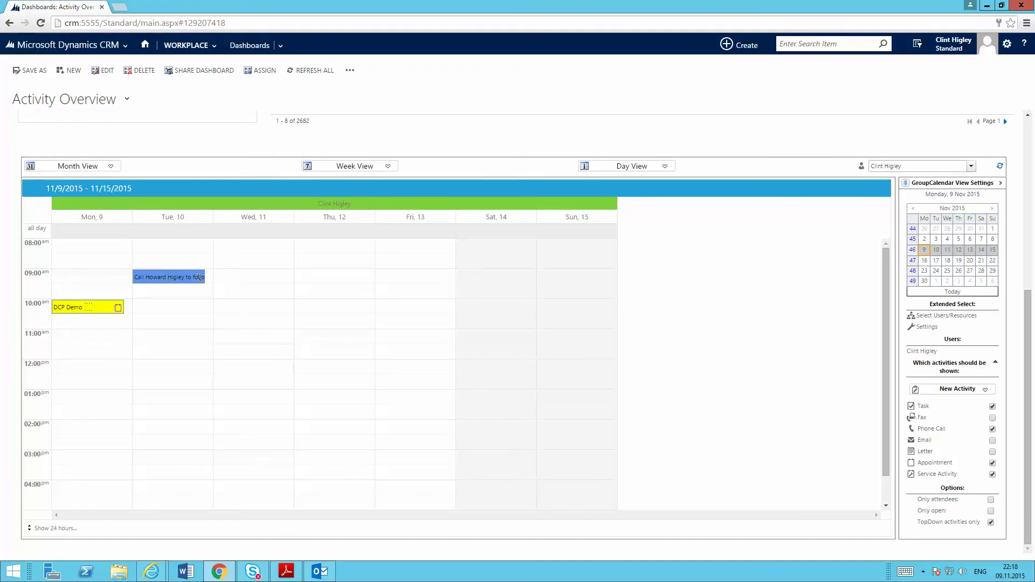